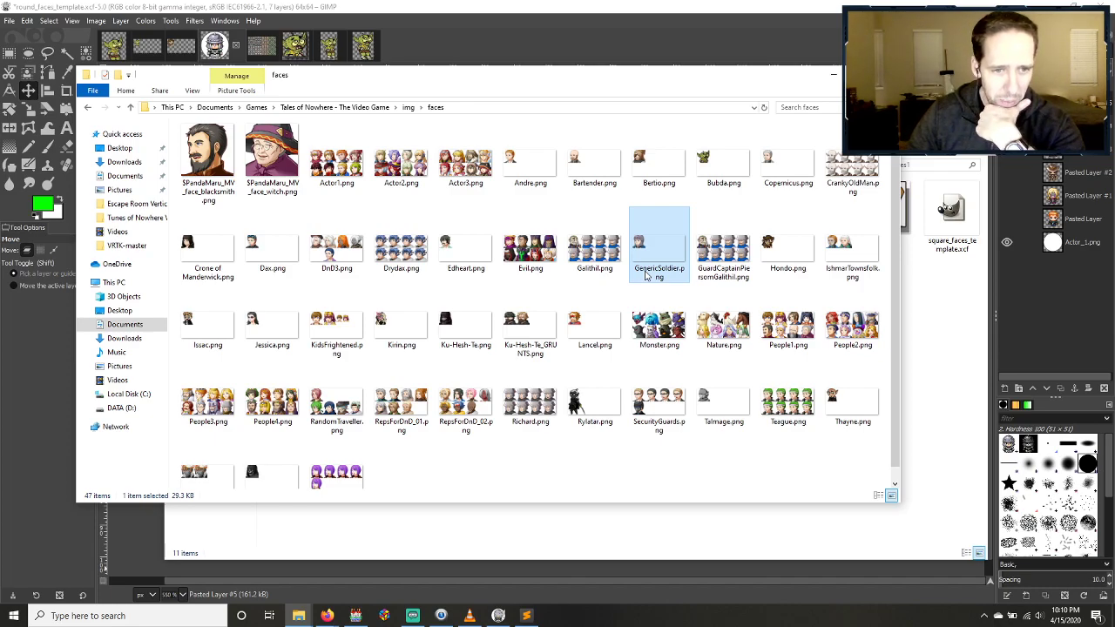
Step: Check the face image assigned to actor Richard in RPG Maker MV, and return to the game's img/faces folder
{"action": "scroll", "coordinate": [645, 275], "scroll_direction": "down", "scroll_amount": 1}
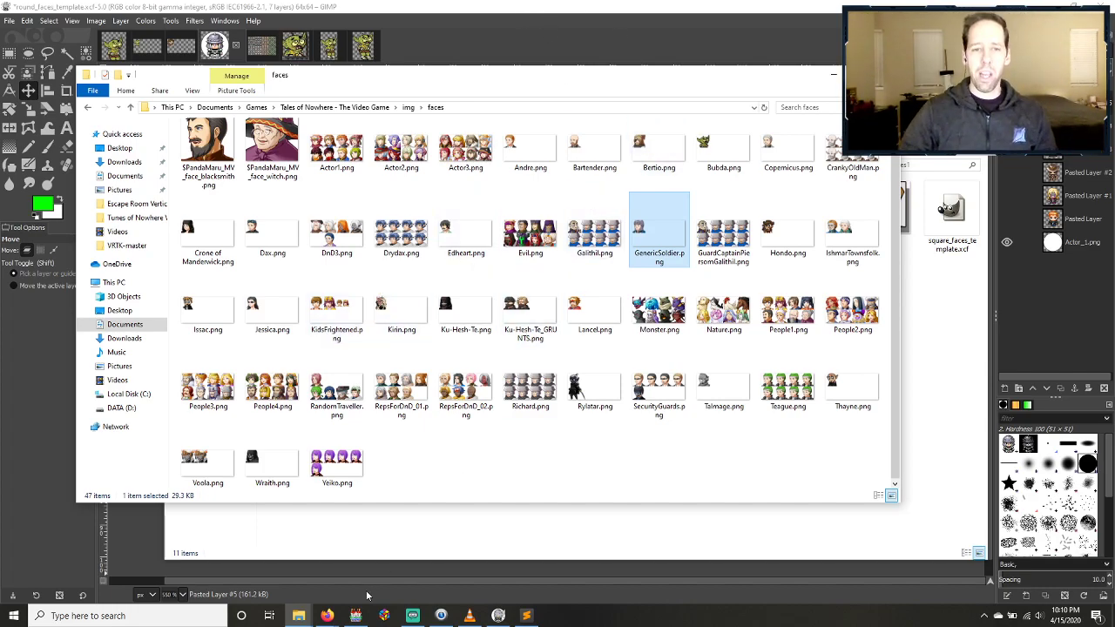
{"action": "left_click", "coordinate": [355, 616]}
{"action": "double_click", "coordinate": [467, 318]}
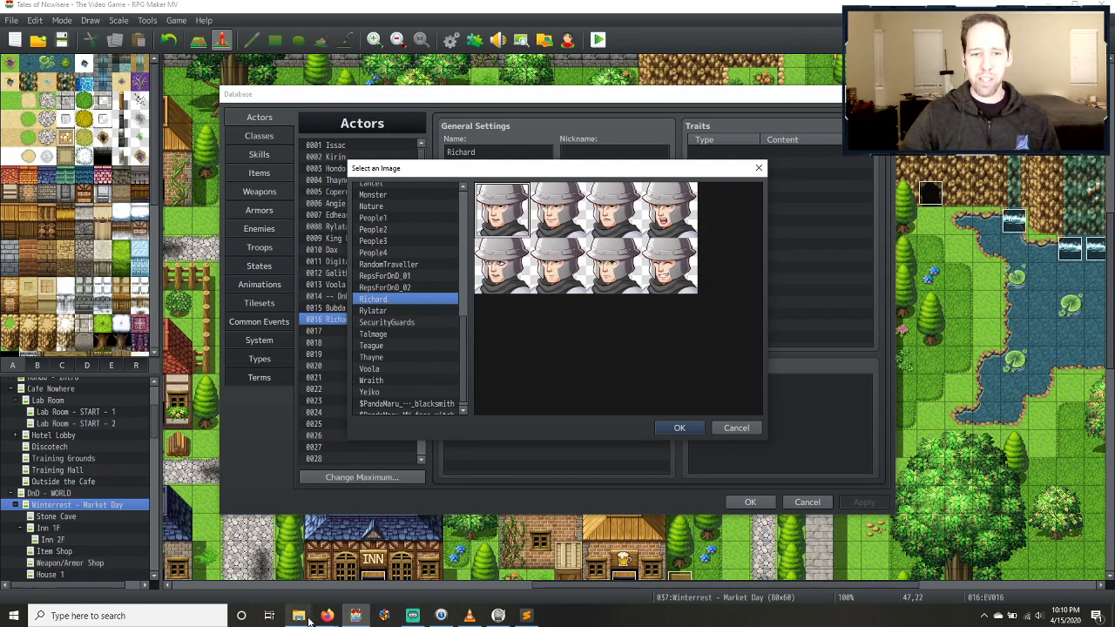
{"action": "mouse_move", "coordinate": [300, 616]}
{"action": "left_click", "coordinate": [396, 564]}
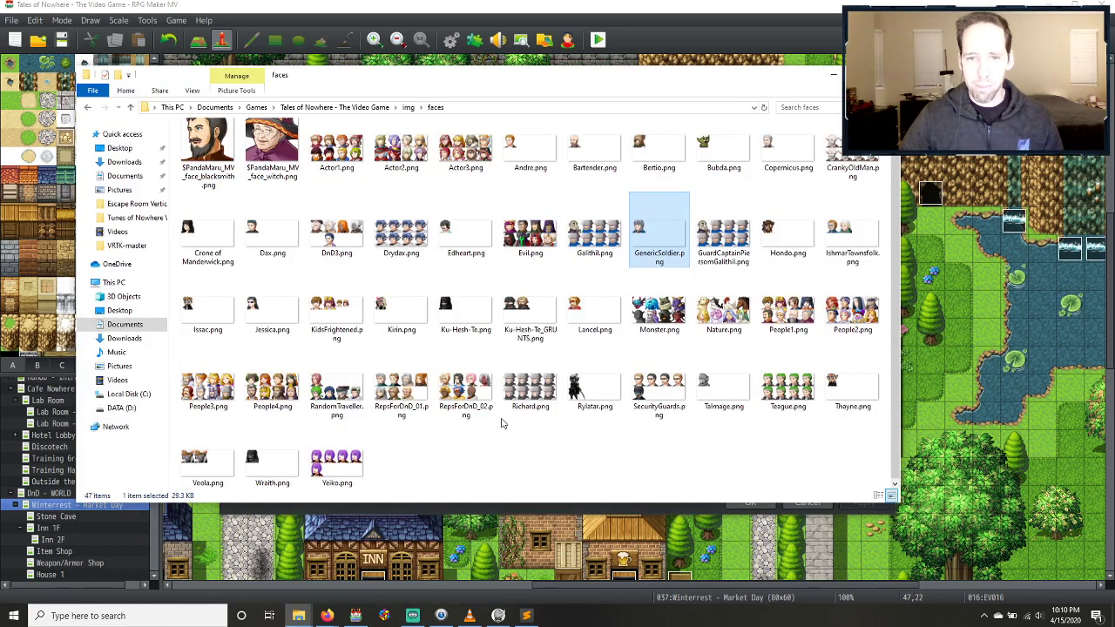
Step: Open the face sheet Richard.png from the faces folder in GIMP
{"action": "left_click", "coordinate": [528, 392]}
{"action": "right_click", "coordinate": [528, 390]}
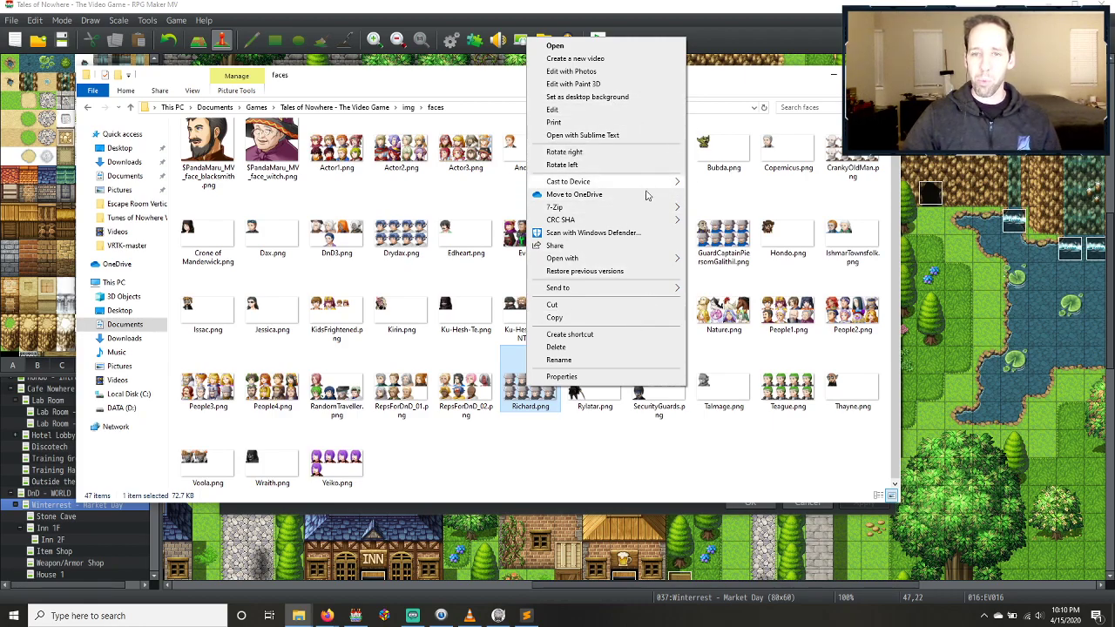
{"action": "mouse_move", "coordinate": [646, 259]}
{"action": "left_click", "coordinate": [732, 294]}
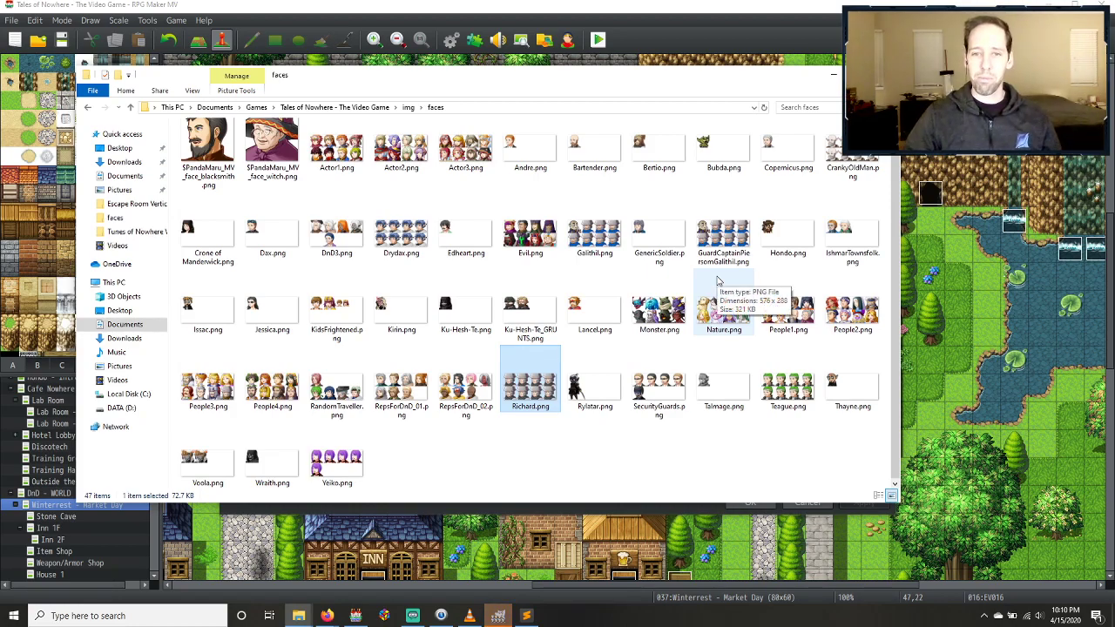
{"action": "left_click", "coordinate": [498, 616]}
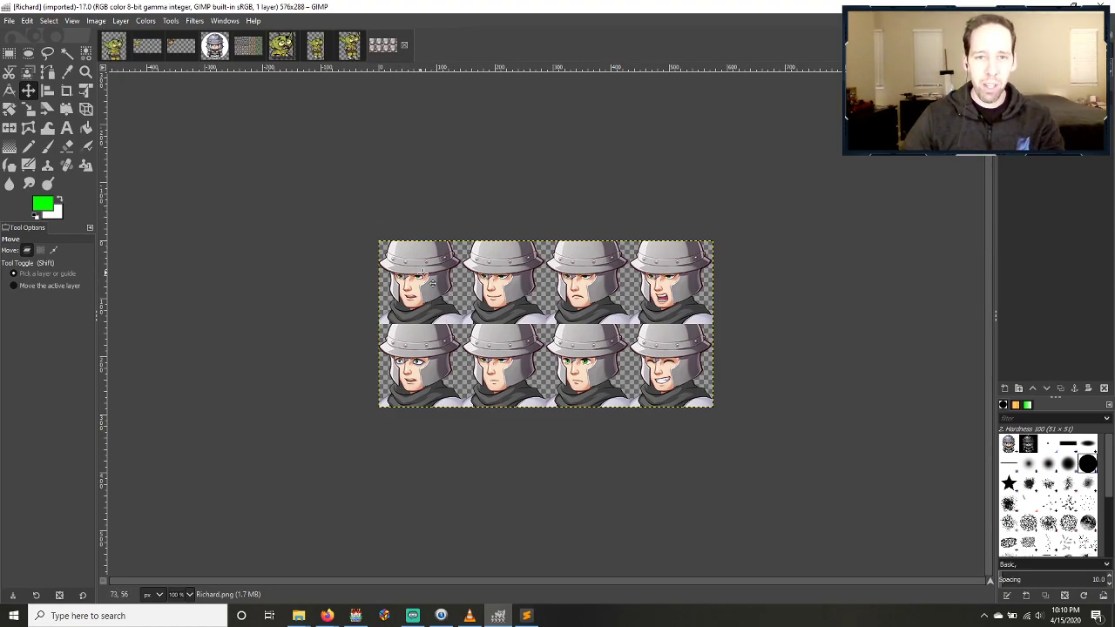
Step: Show the grid over the Richard face sheet and turn on snapping to the grid
{"action": "scroll", "coordinate": [444, 284], "scroll_direction": "up", "scroll_amount": 3}
{"action": "scroll", "coordinate": [445, 285], "scroll_direction": "up", "scroll_amount": 1}
{"action": "scroll", "coordinate": [444, 284], "scroll_direction": "down", "scroll_amount": 1}
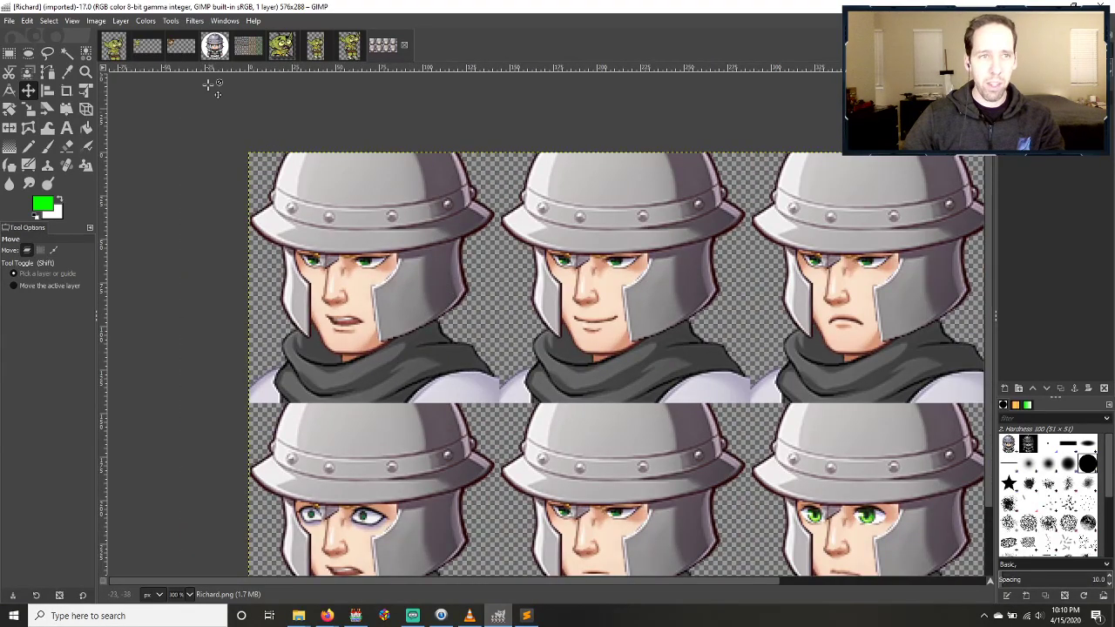
{"action": "left_click", "coordinate": [72, 20]}
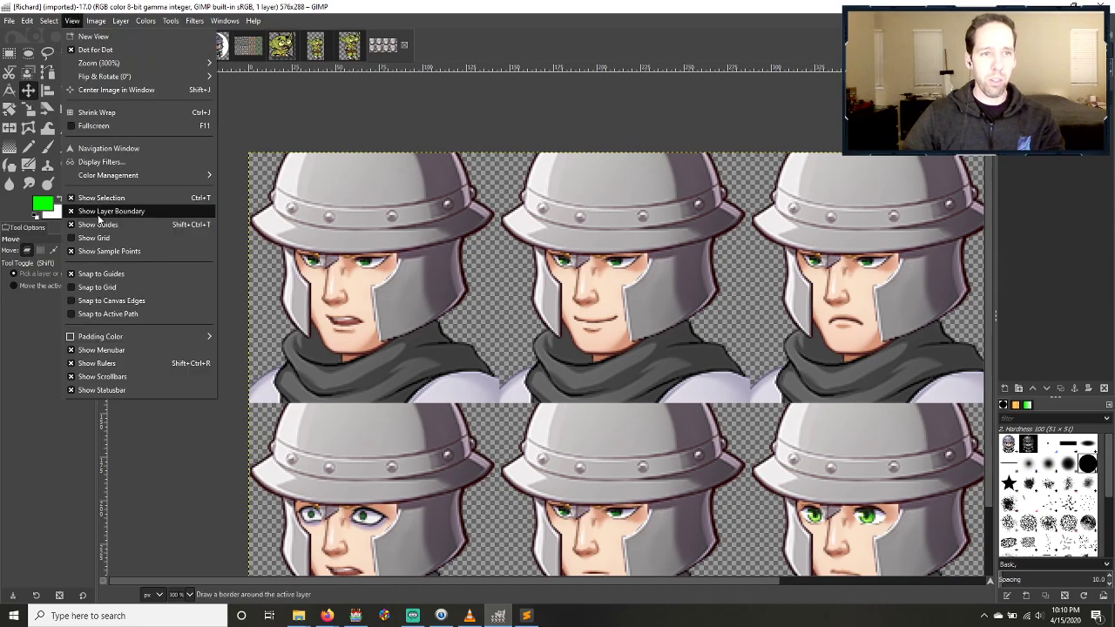
{"action": "left_click", "coordinate": [114, 240]}
{"action": "left_click", "coordinate": [71, 20]}
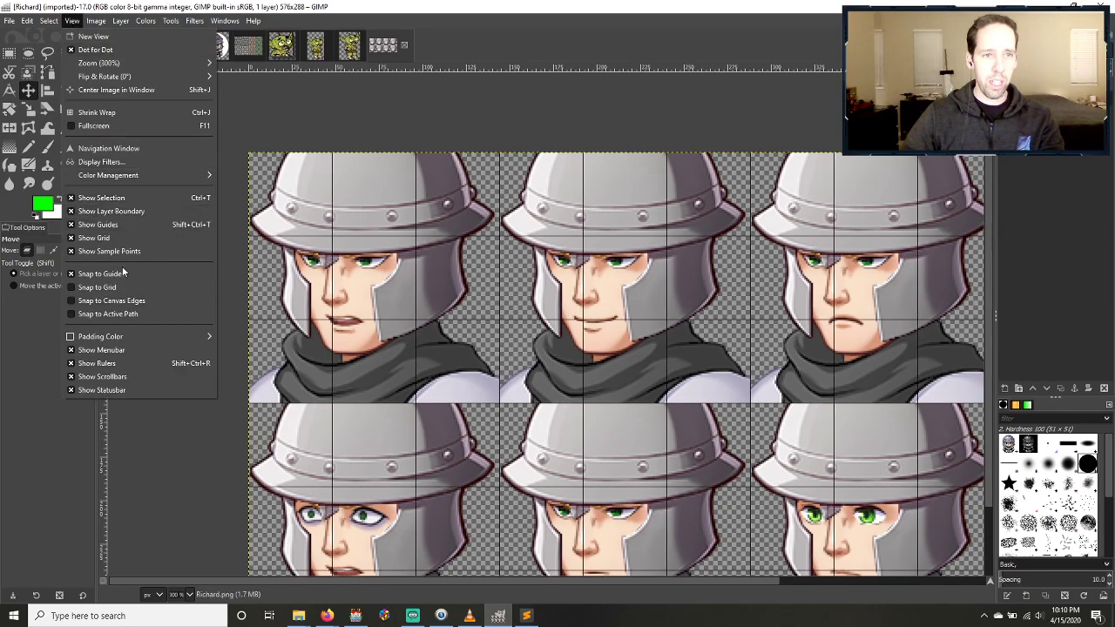
{"action": "left_click", "coordinate": [108, 287]}
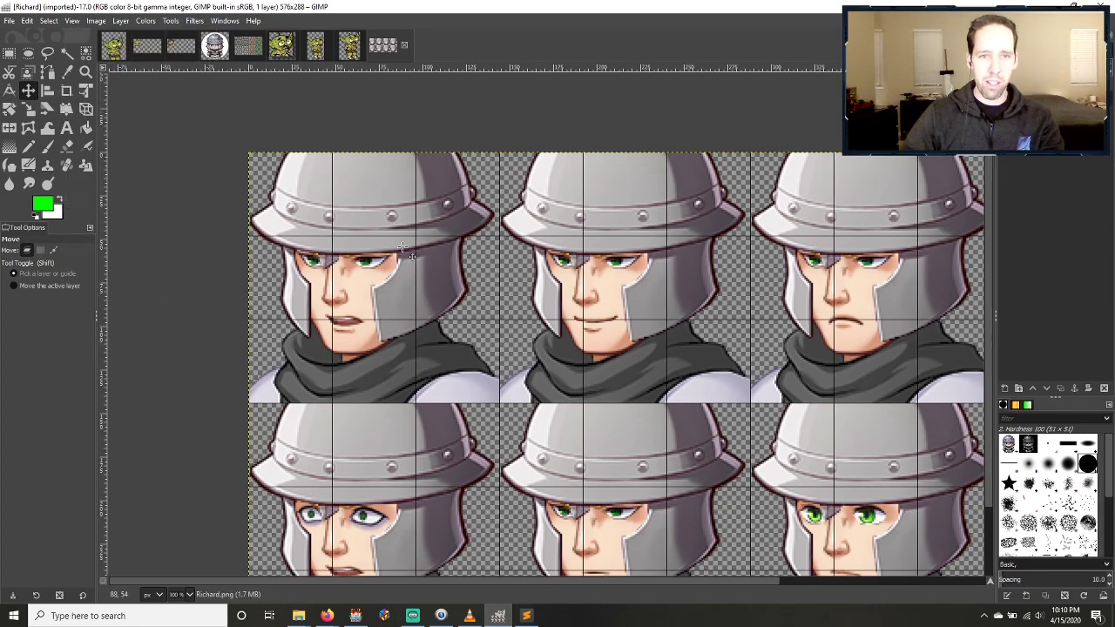
Step: Configure the image grid with a horizontal and vertical spacing of 144 pixels
{"action": "left_click", "coordinate": [97, 20]}
{"action": "left_click", "coordinate": [138, 311]}
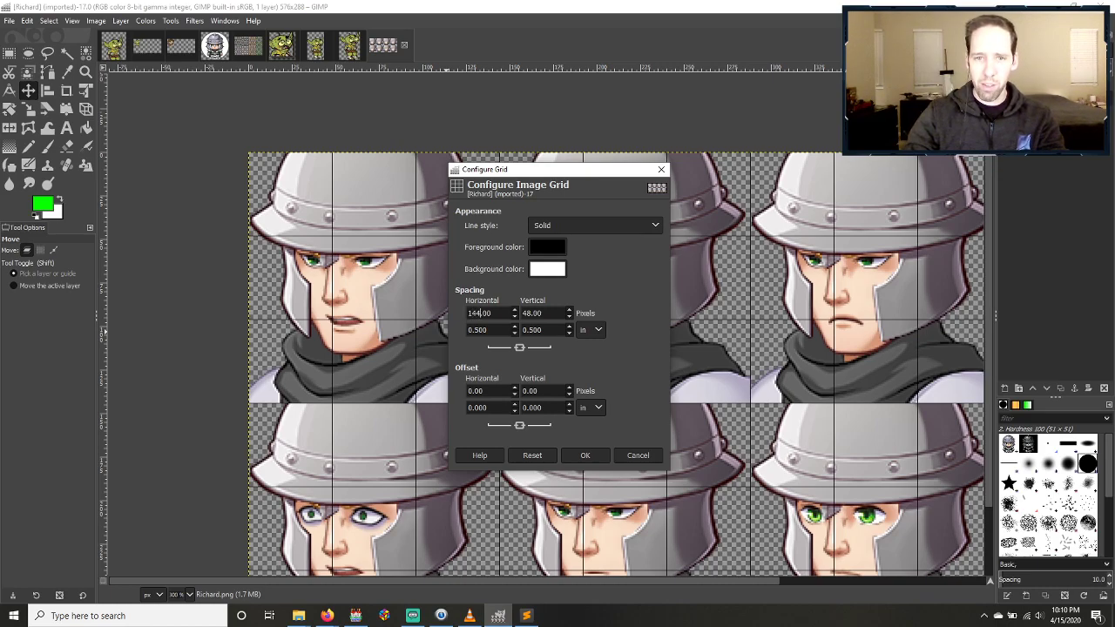
{"action": "key", "text": "Tab"}
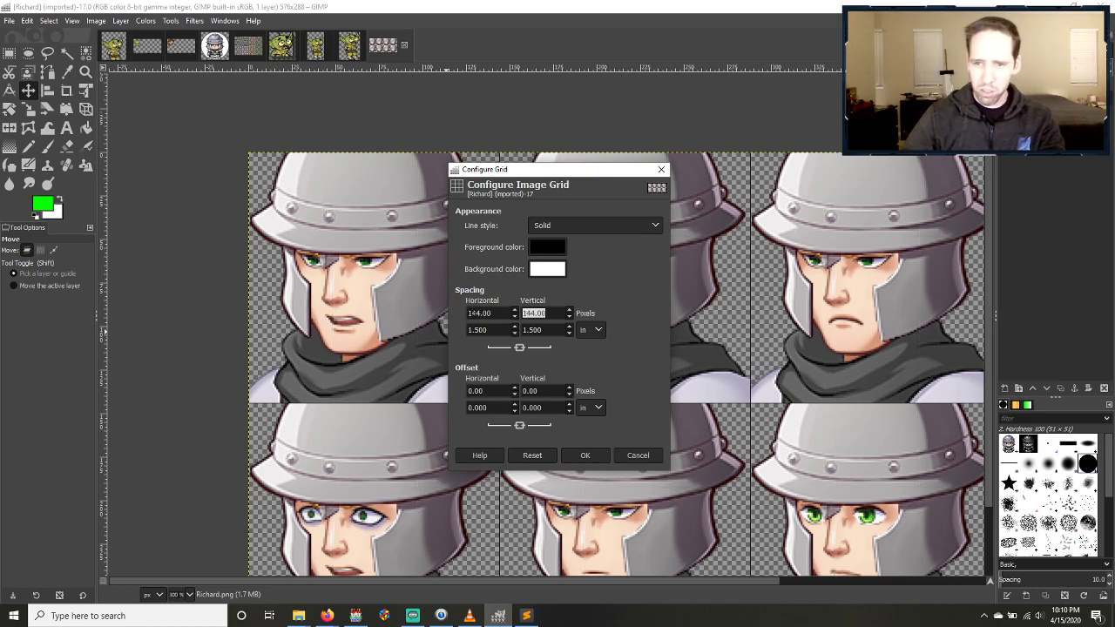
{"action": "left_click", "coordinate": [585, 455]}
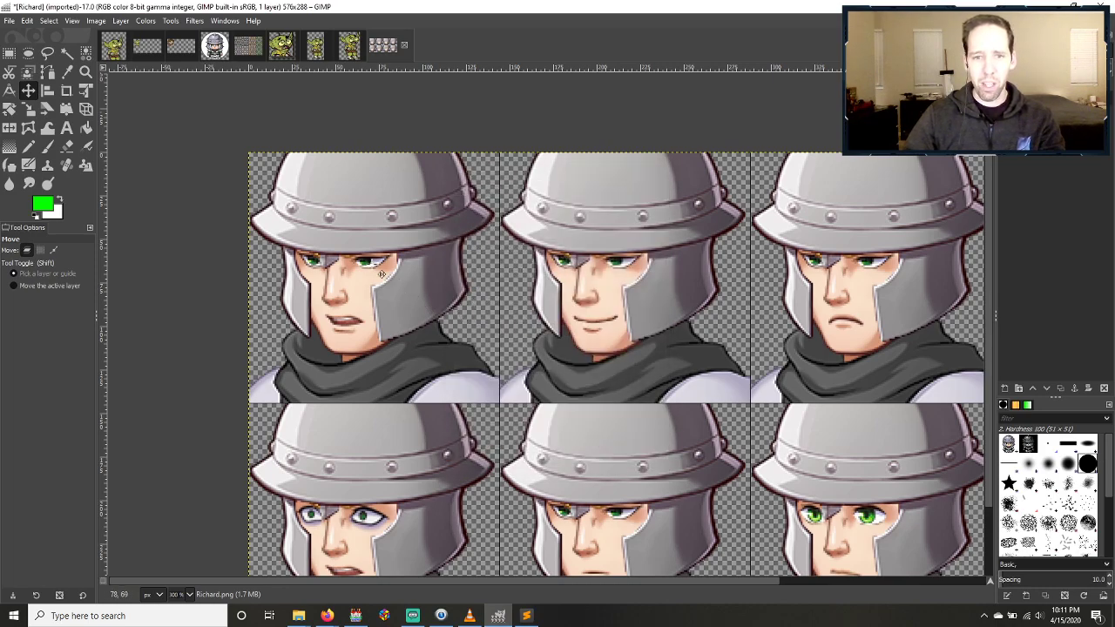
Step: Copy the first face of the sheet's upper row as a 144 × 144 px rectangle and paste it into square_faces_template.xcf
{"action": "key", "text": "r"}
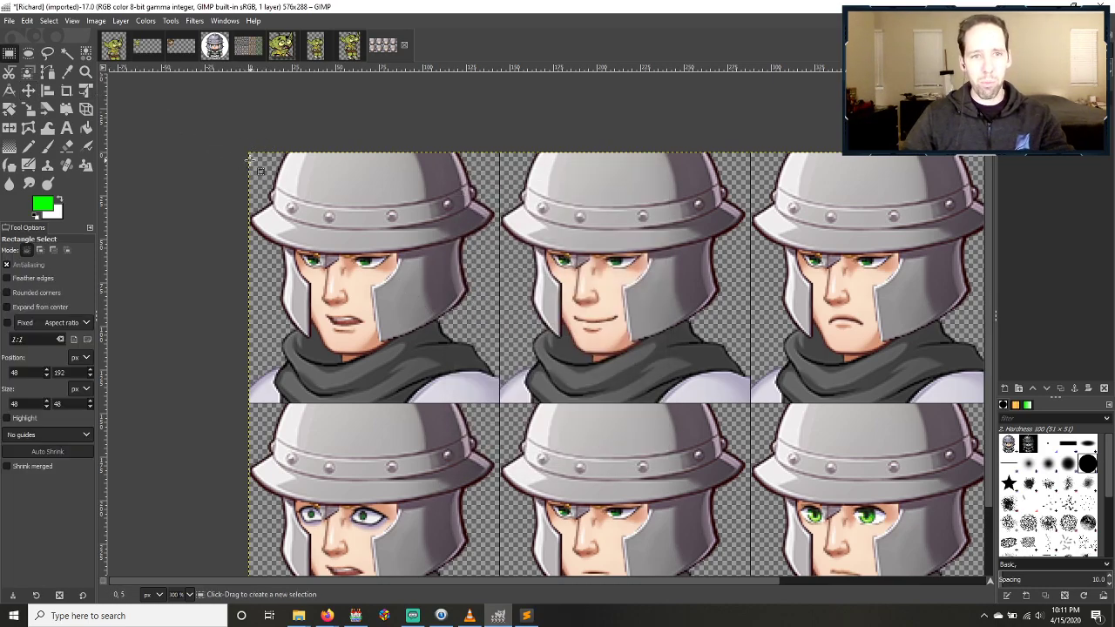
{"action": "left_click_drag", "start_coordinate": [247, 153], "coordinate": [498, 401]}
{"action": "key", "text": "ctrl+c"}
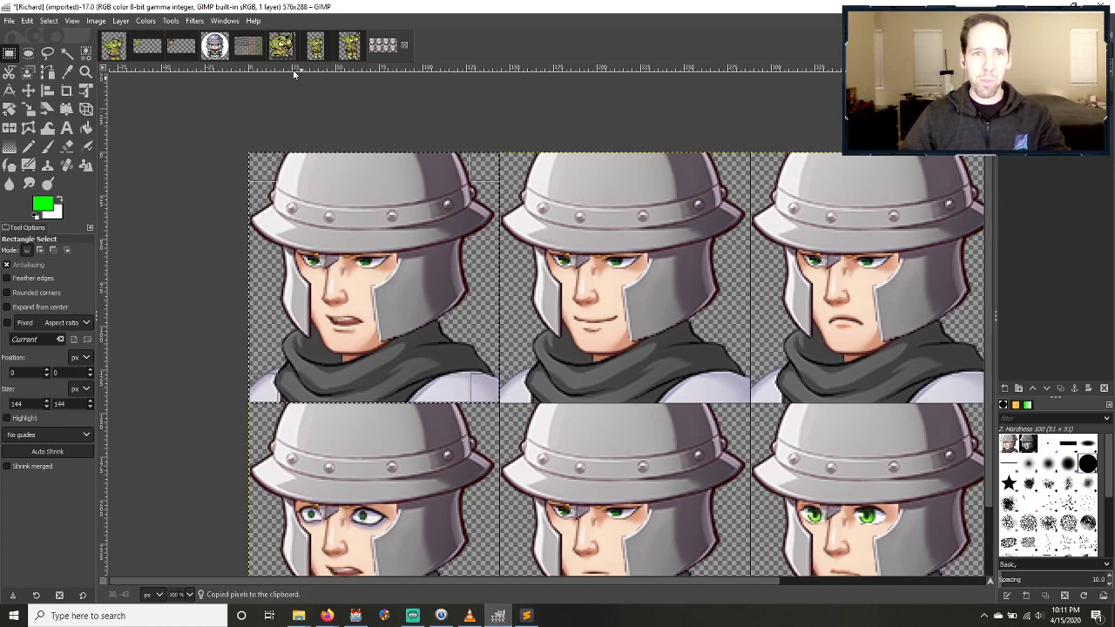
{"action": "left_click", "coordinate": [282, 45]}
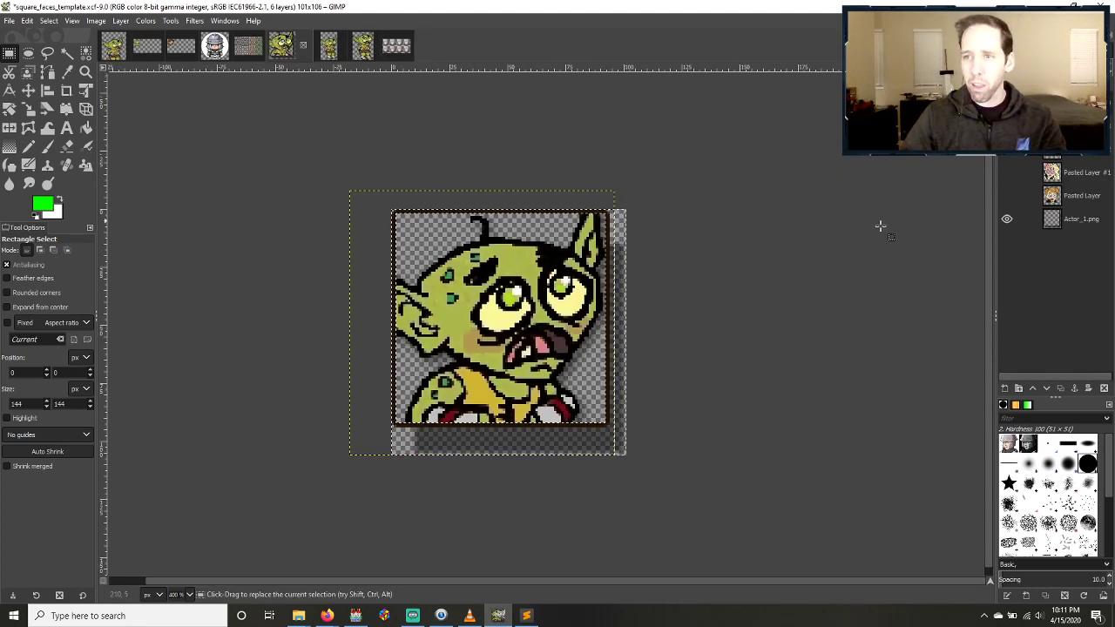
{"action": "key", "text": "ctrl+v"}
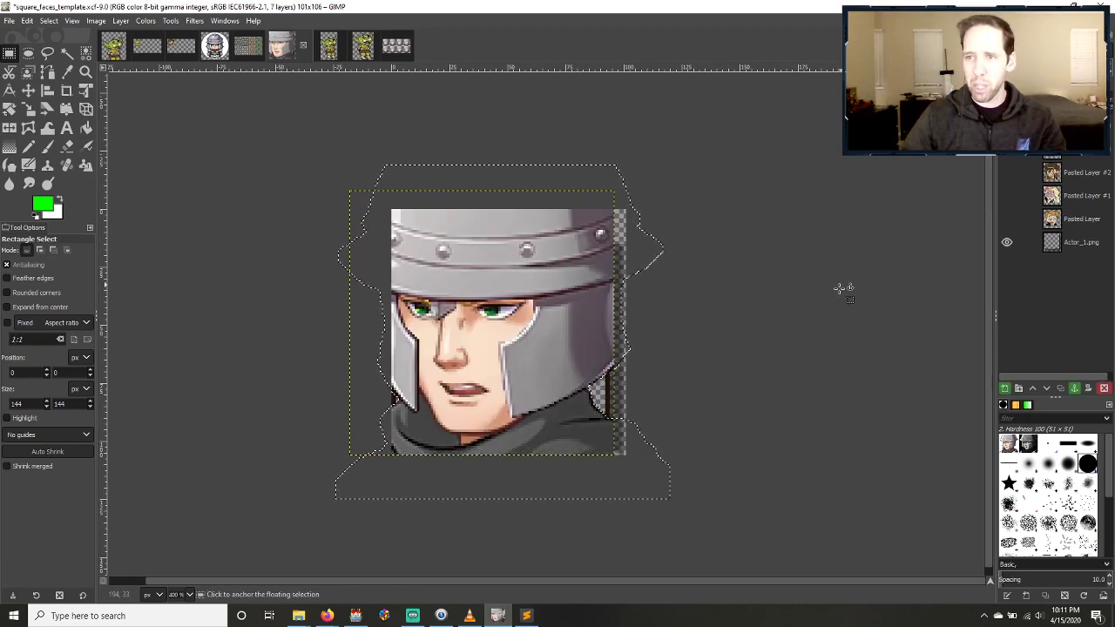
Step: Scale the pasted soldier face down proportionally to roughly the size of the template's square frame
{"action": "key", "text": "shift+s"}
{"action": "left_click", "coordinate": [347, 199]}
{"action": "left_click_drag", "start_coordinate": [348, 202], "coordinate": [455, 307]}
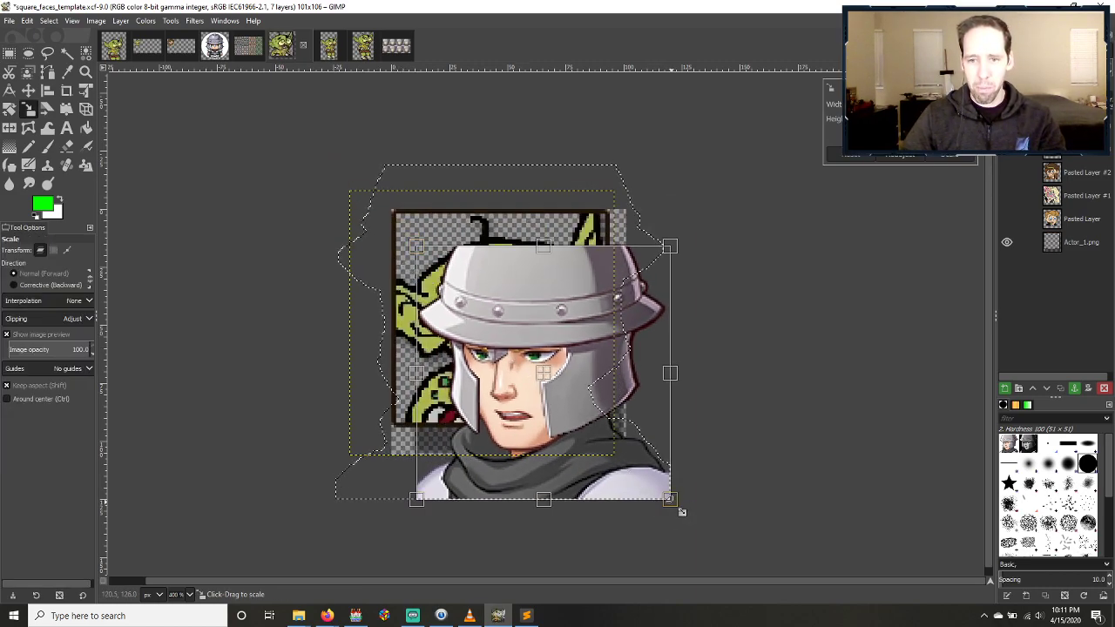
{"action": "left_click_drag", "start_coordinate": [669, 499], "coordinate": [641, 464]}
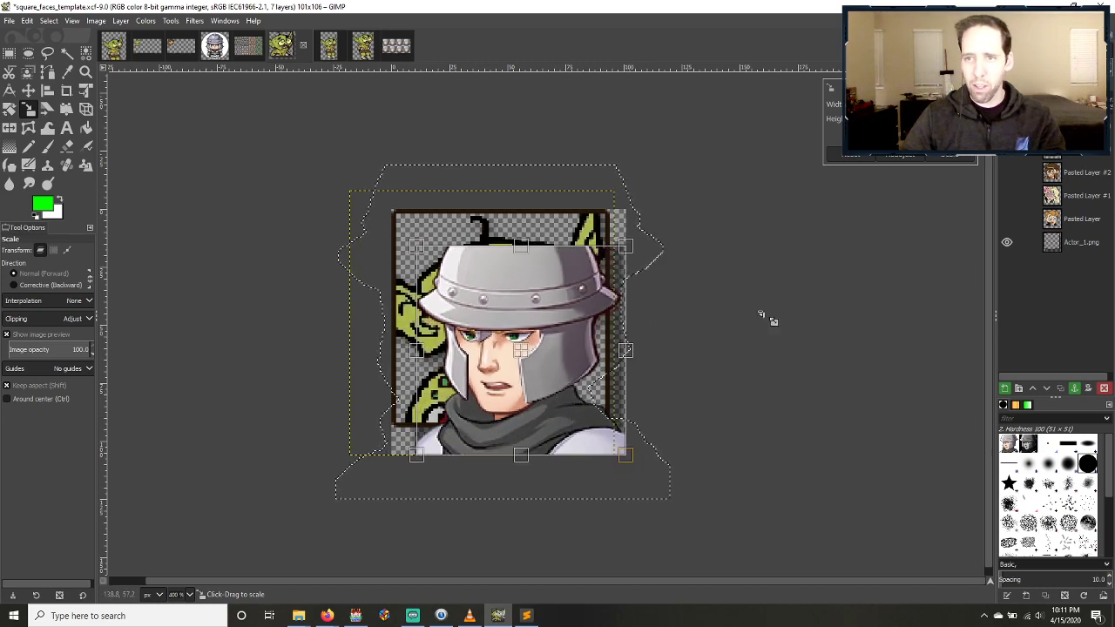
{"action": "key", "text": "Return"}
Step: Put the scaled face on a new layer, align it inside the square frame, and hide the goblin face behind it
{"action": "key", "text": "m"}
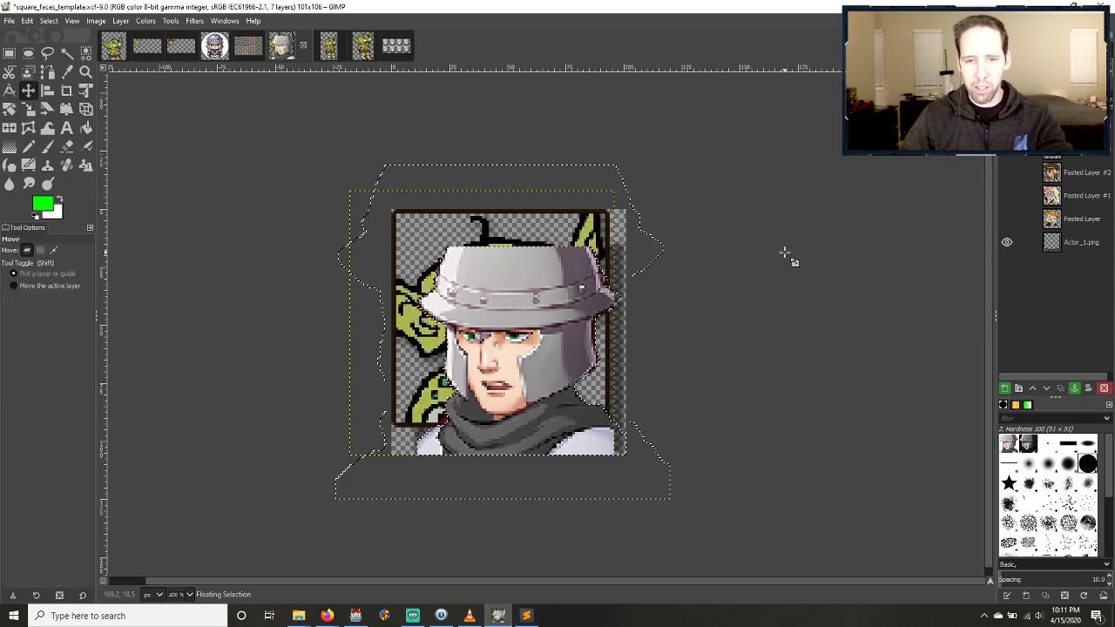
{"action": "left_click", "coordinate": [1006, 388]}
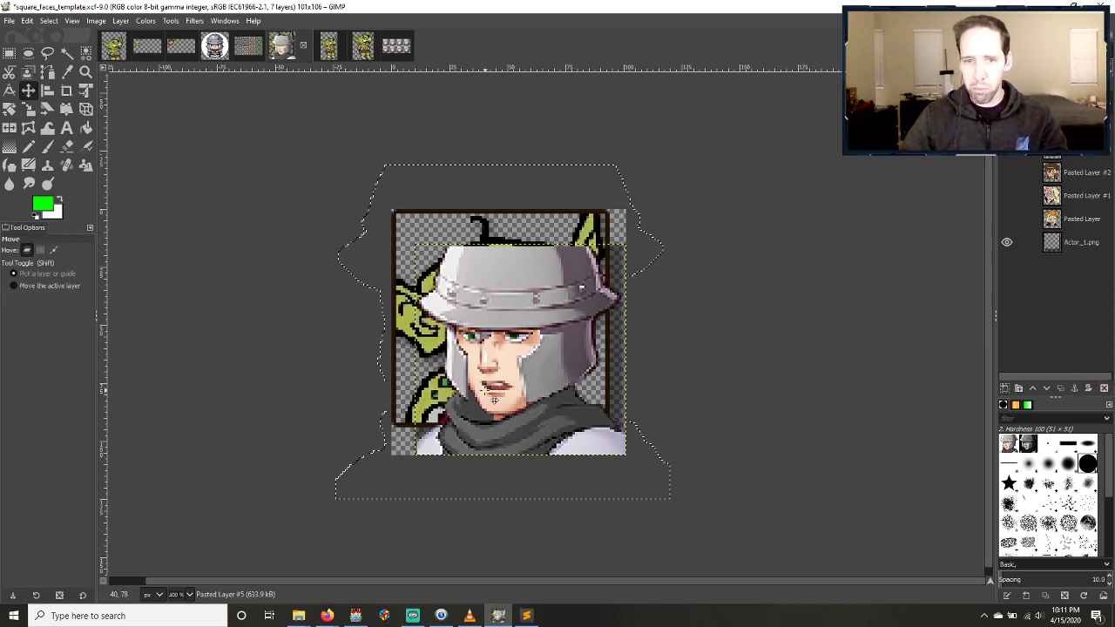
{"action": "left_click_drag", "start_coordinate": [548, 381], "coordinate": [526, 349]}
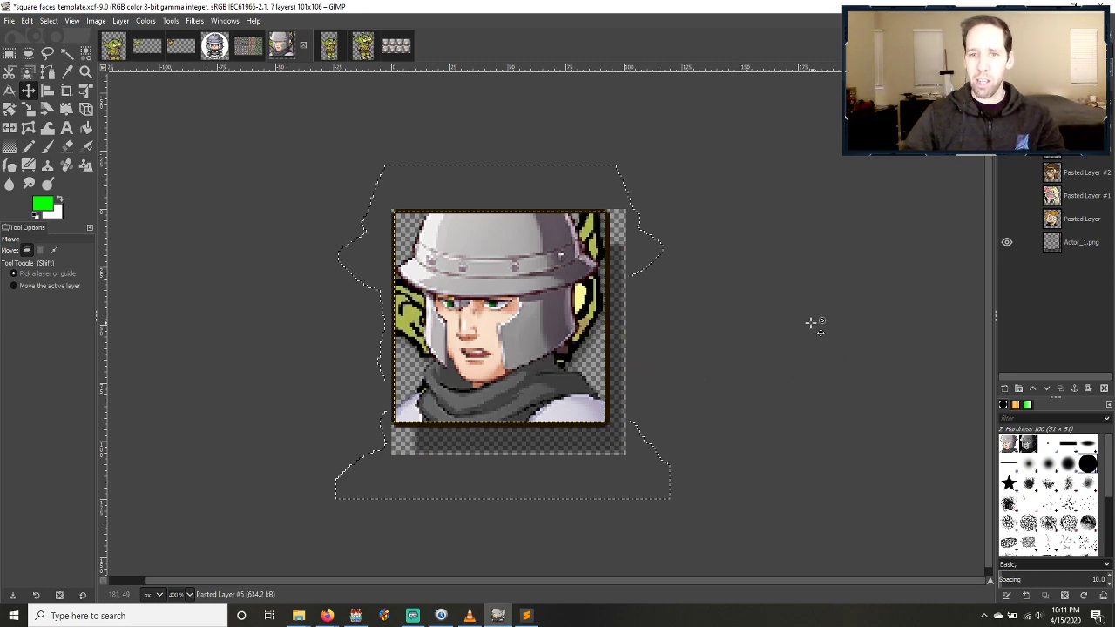
{"action": "scroll", "coordinate": [758, 317], "scroll_direction": "up", "scroll_amount": 1}
{"action": "scroll", "coordinate": [770, 326], "scroll_direction": "down", "scroll_amount": 1}
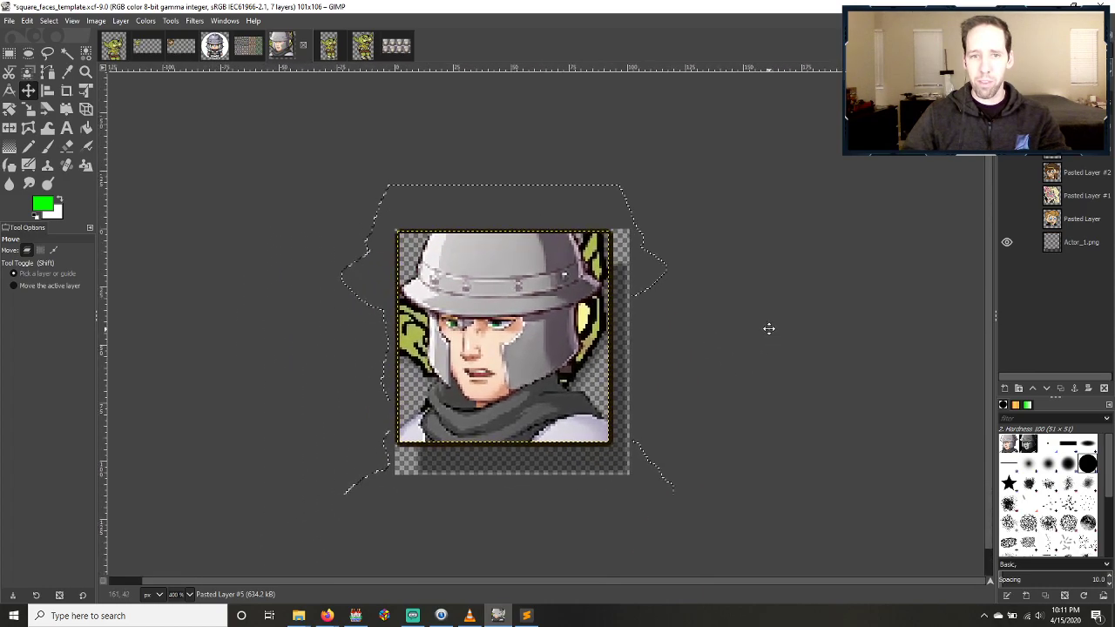
{"action": "left_click", "coordinate": [1075, 219]}
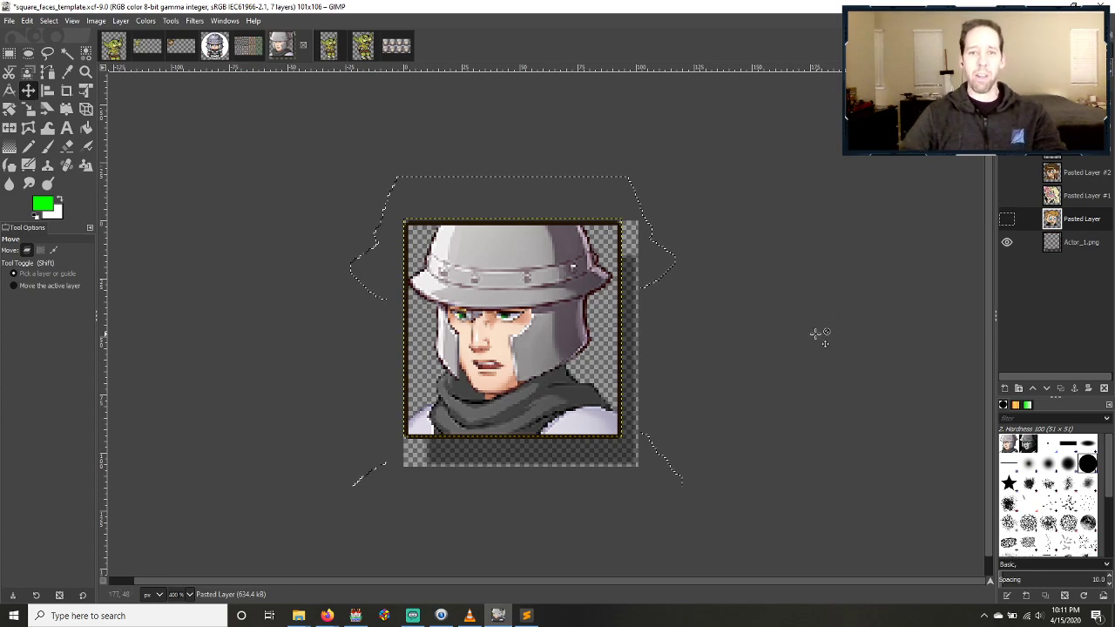
Step: Export the square portrait as Actor_16.png to the img/menus/faces/faces1 folder with the offered PNG options
{"action": "left_click", "coordinate": [8, 22]}
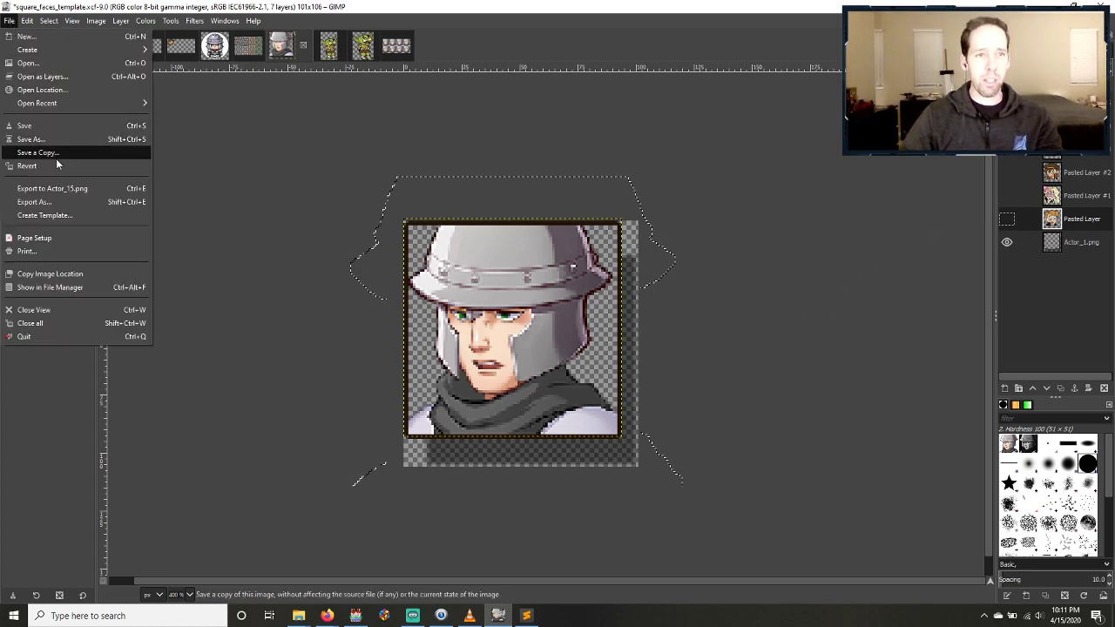
{"action": "left_click", "coordinate": [39, 203]}
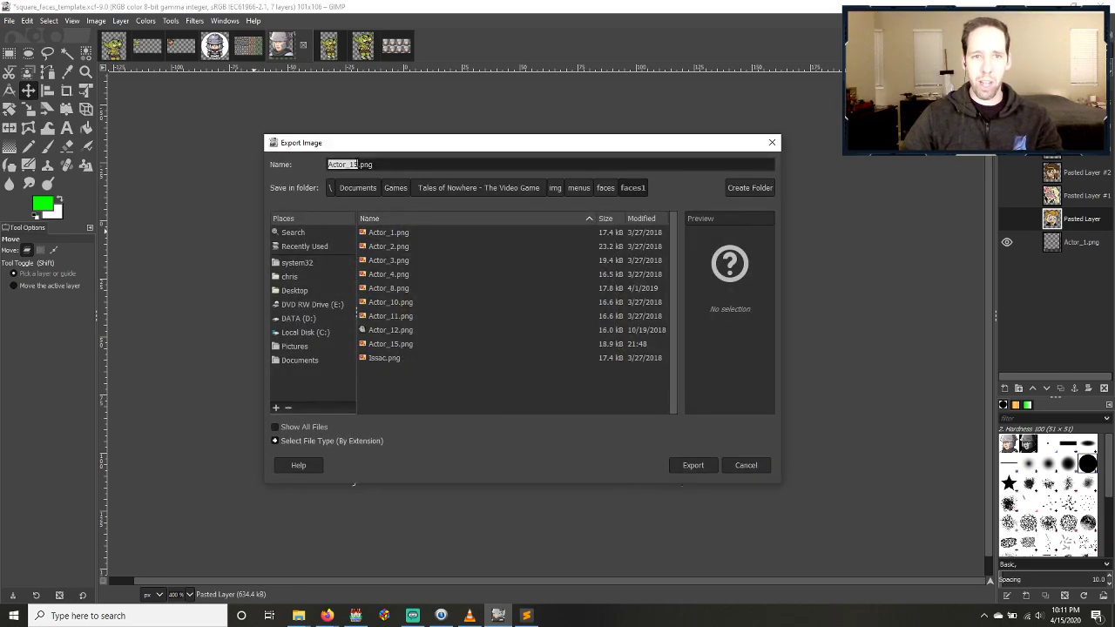
{"action": "key", "text": "Right"}
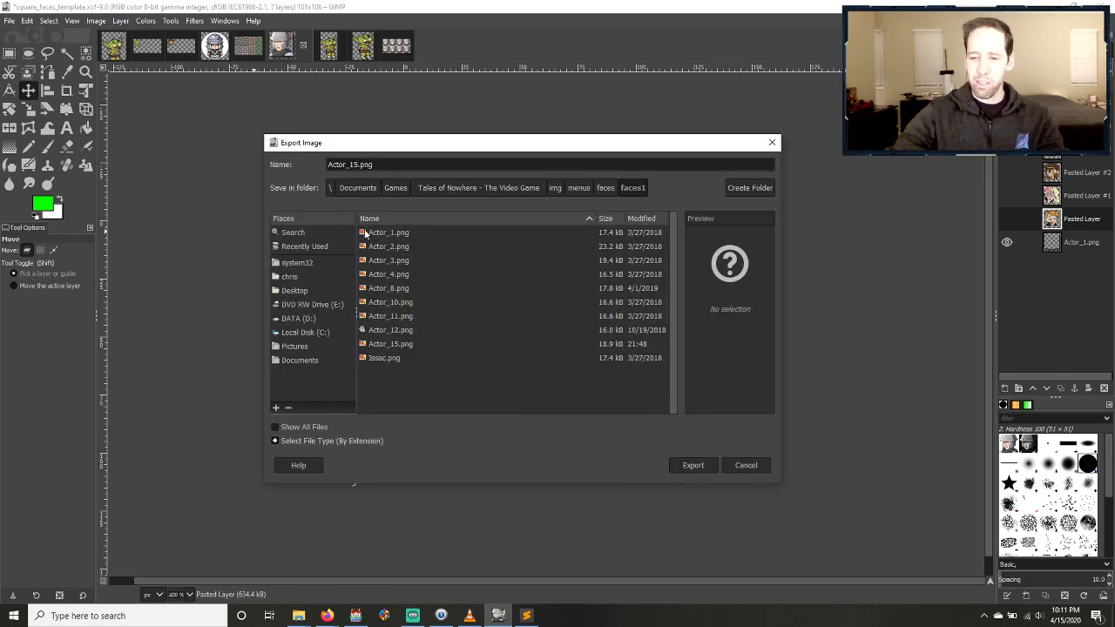
{"action": "key", "text": "BackSpace"}
{"action": "type", "text": "6"}
{"action": "key", "text": "Return"}
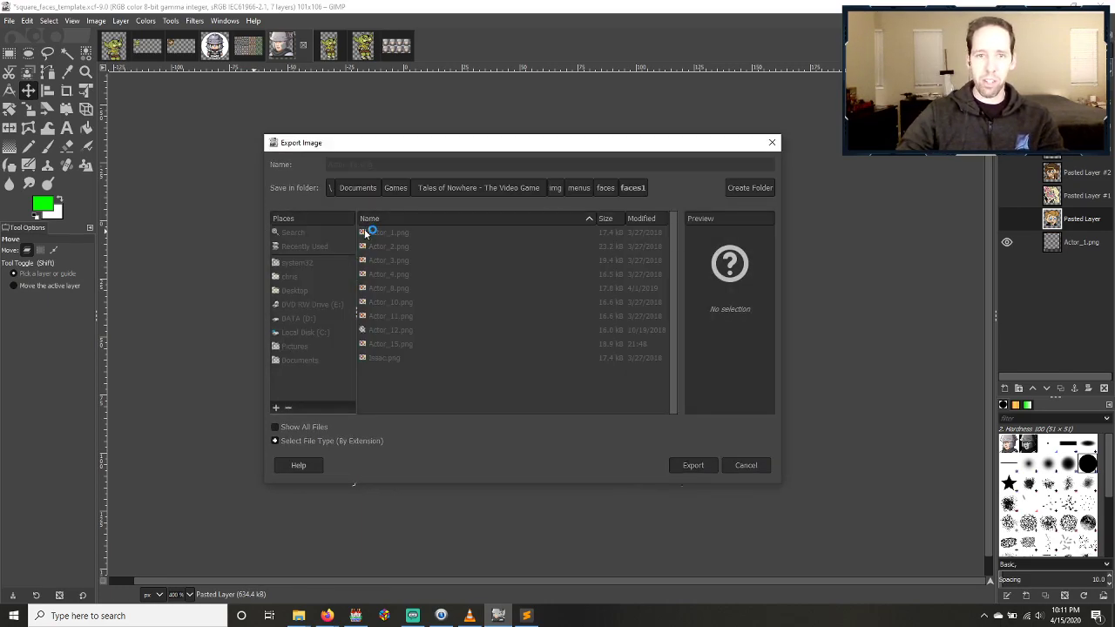
{"action": "key", "text": "Return"}
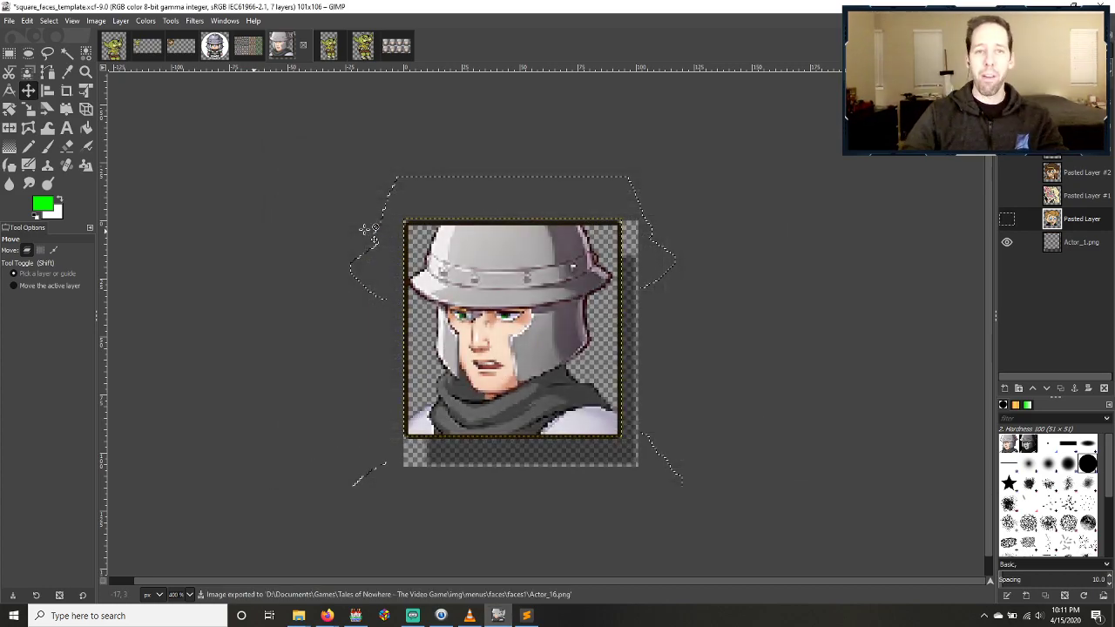
Step: Check the Actor_16.png portraits in the faces1 and faces2 folders, and open the faces3 folder
{"action": "key", "text": "alt+Tab"}
{"action": "key", "text": "alt+Tab"}
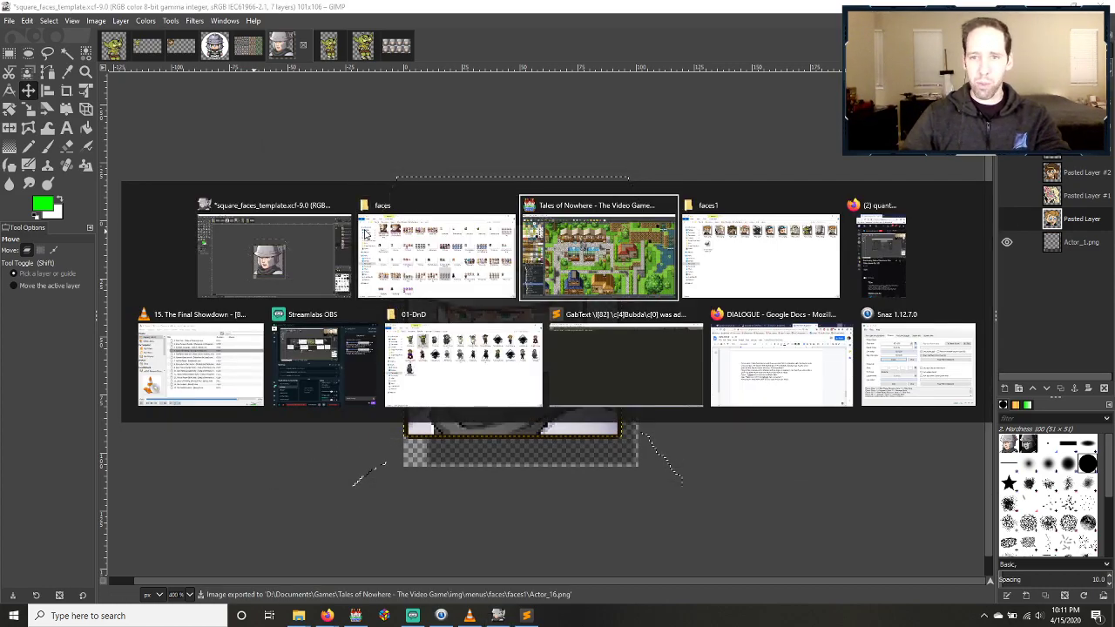
{"action": "key", "text": "alt+Tab"}
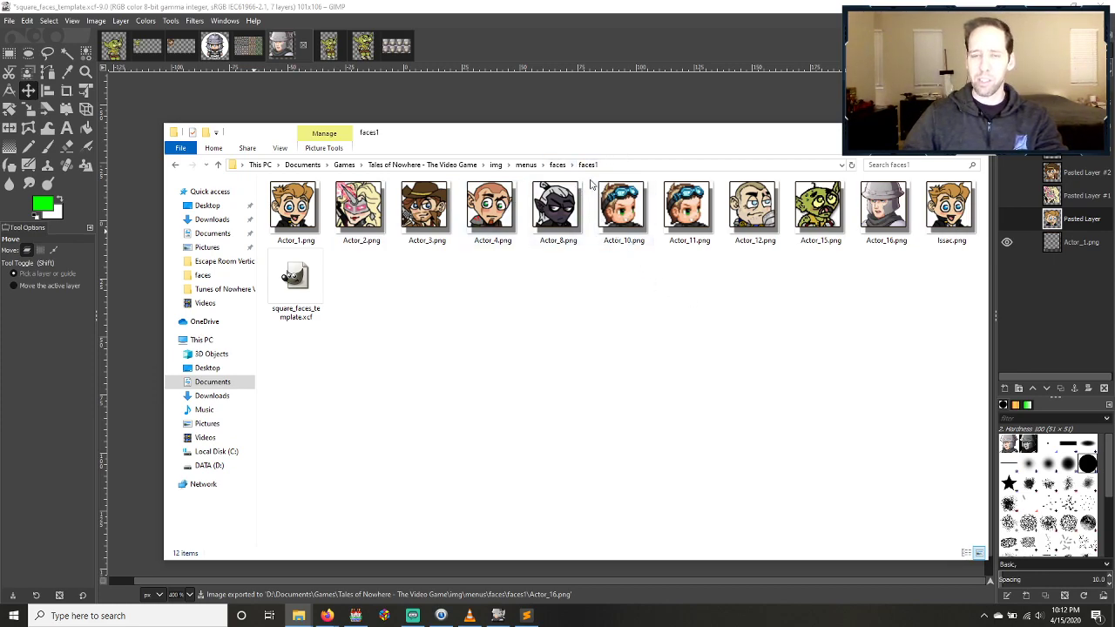
{"action": "left_click", "coordinate": [558, 165]}
{"action": "left_click", "coordinate": [330, 214]}
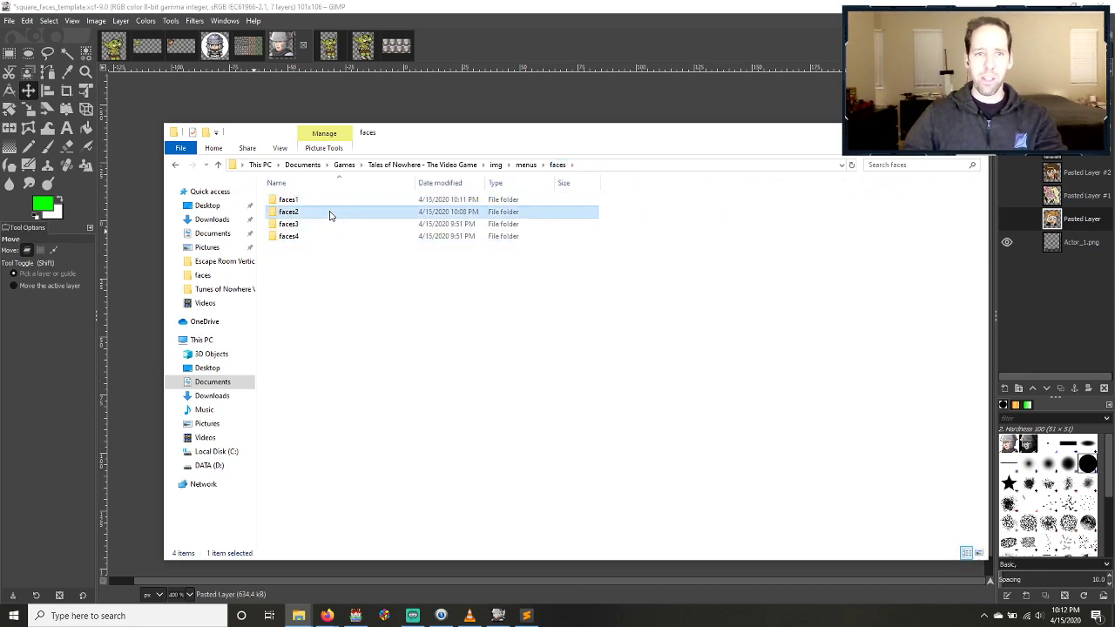
{"action": "double_click", "coordinate": [330, 213]}
{"action": "left_click", "coordinate": [886, 216]}
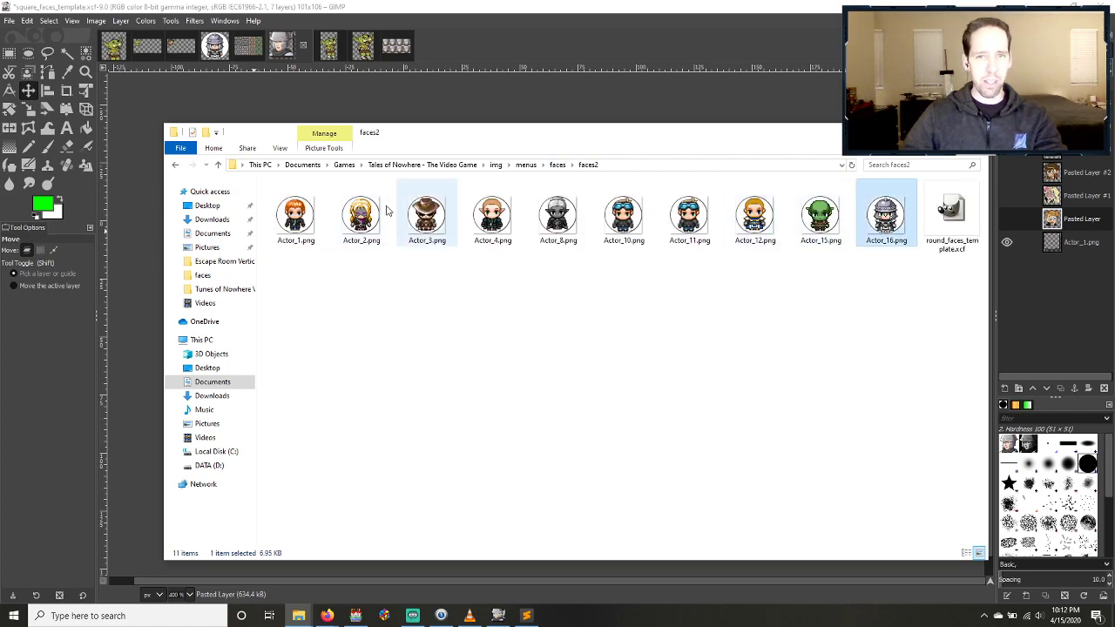
{"action": "left_click", "coordinate": [557, 165]}
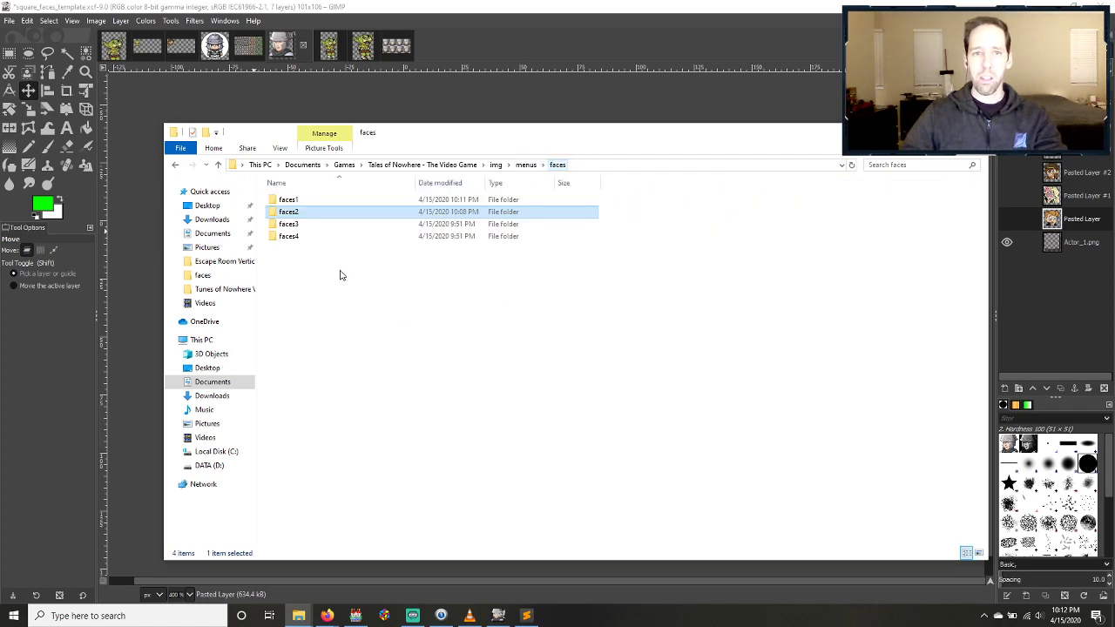
{"action": "double_click", "coordinate": [329, 225]}
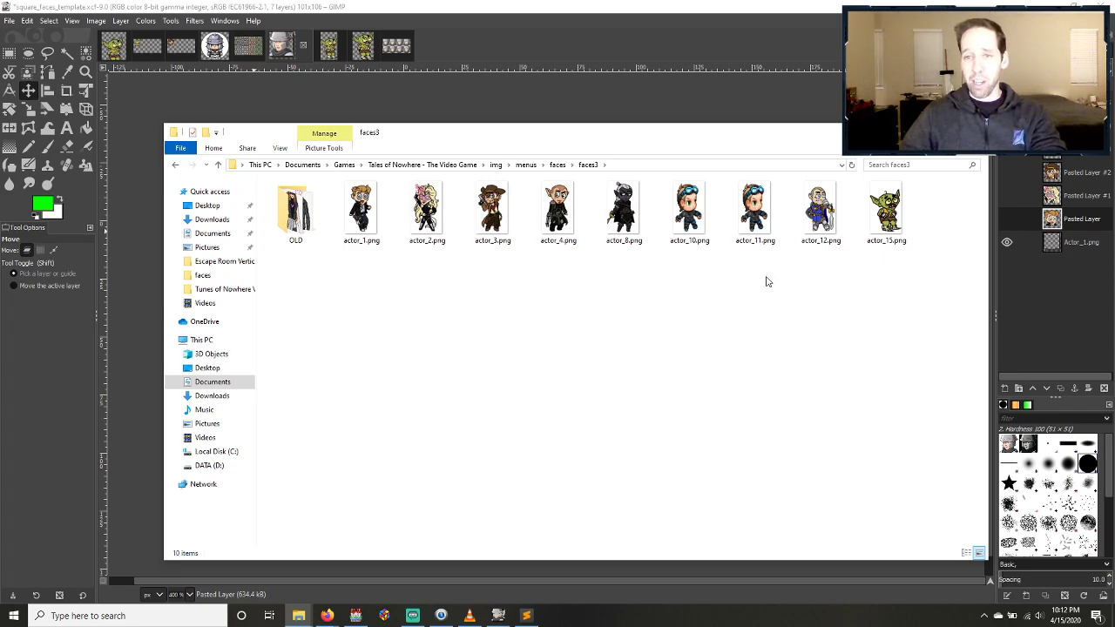
Step: Look over the existing actor portraits in the faces3 folder, viewing actor_10.png at full size and closing it again
{"action": "left_click", "coordinate": [686, 218]}
{"action": "left_click", "coordinate": [760, 222]}
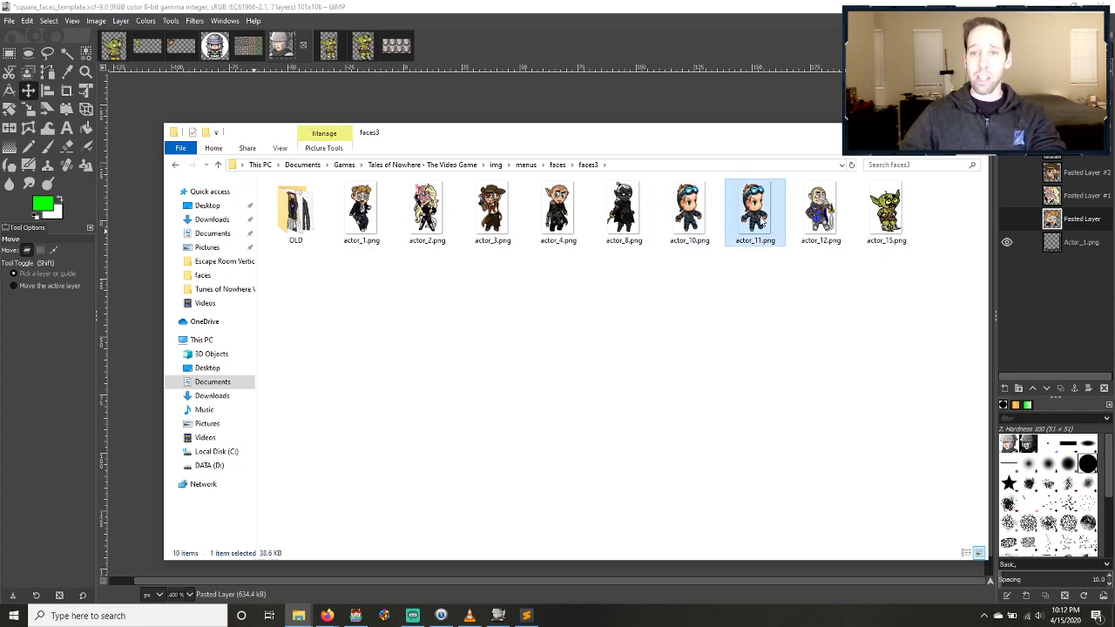
{"action": "left_click", "coordinate": [800, 244]}
{"action": "left_click", "coordinate": [624, 217]}
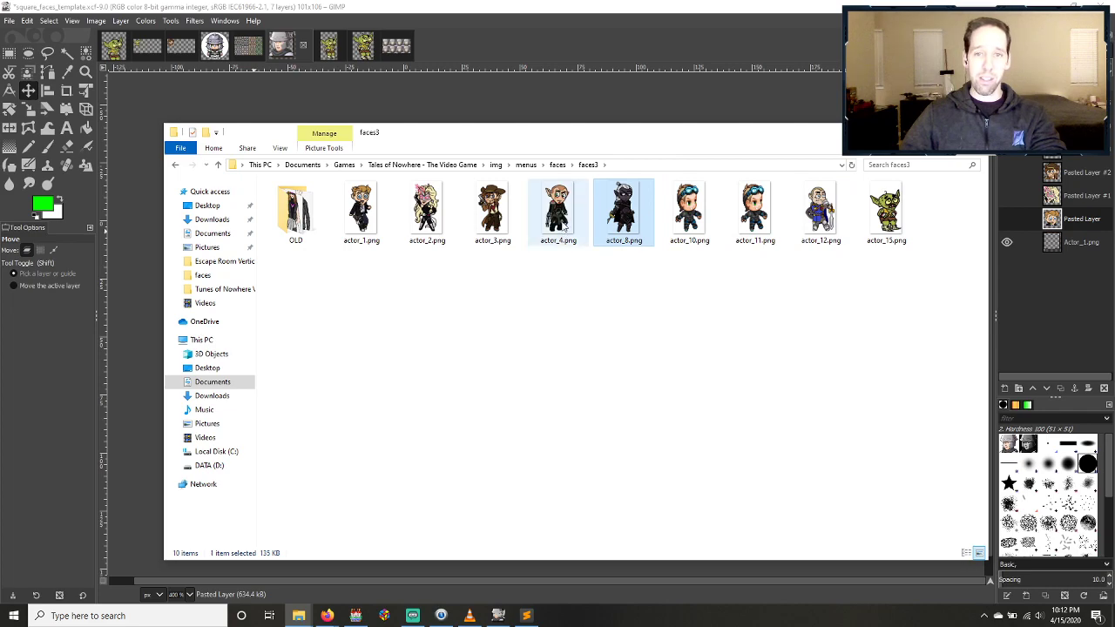
{"action": "left_click", "coordinate": [565, 228]}
{"action": "left_click", "coordinate": [442, 219]}
{"action": "left_click", "coordinate": [695, 228]}
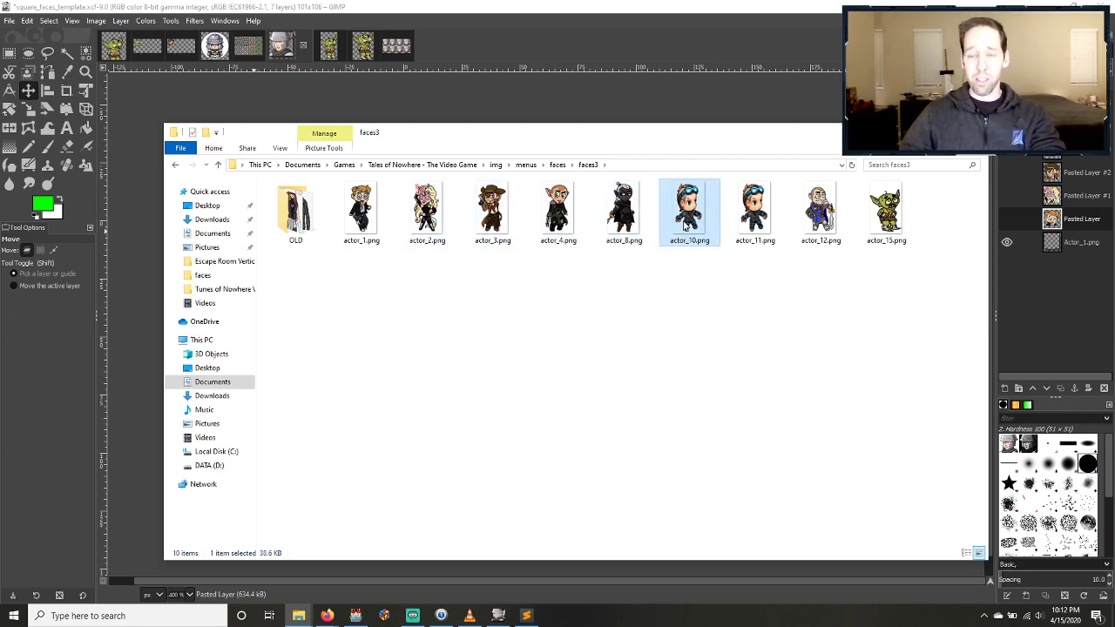
{"action": "double_click", "coordinate": [691, 214]}
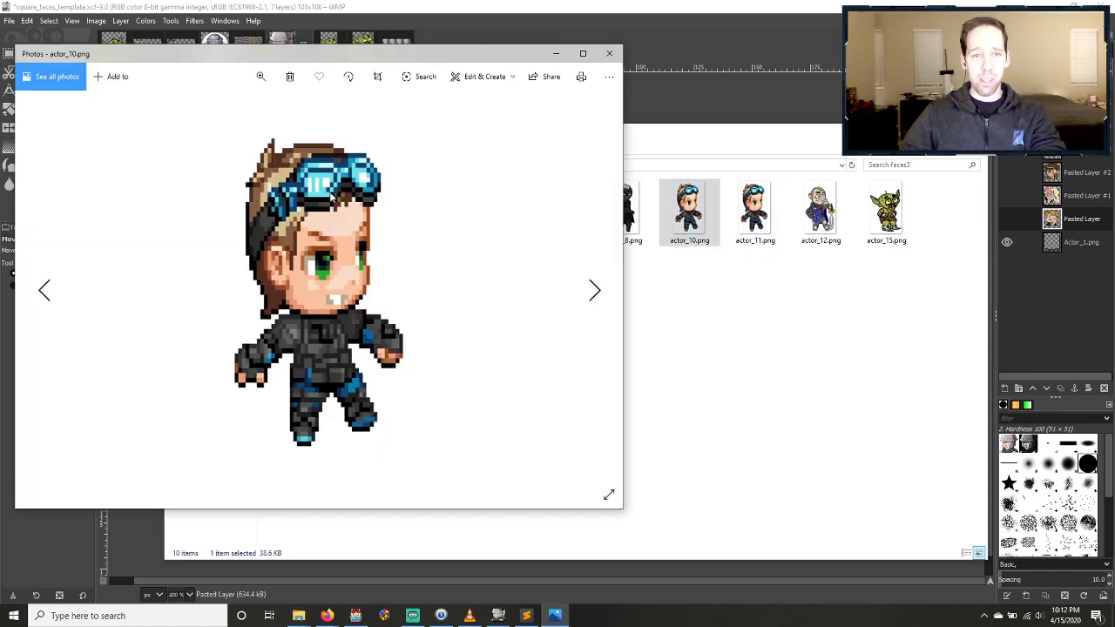
{"action": "left_click", "coordinate": [609, 53]}
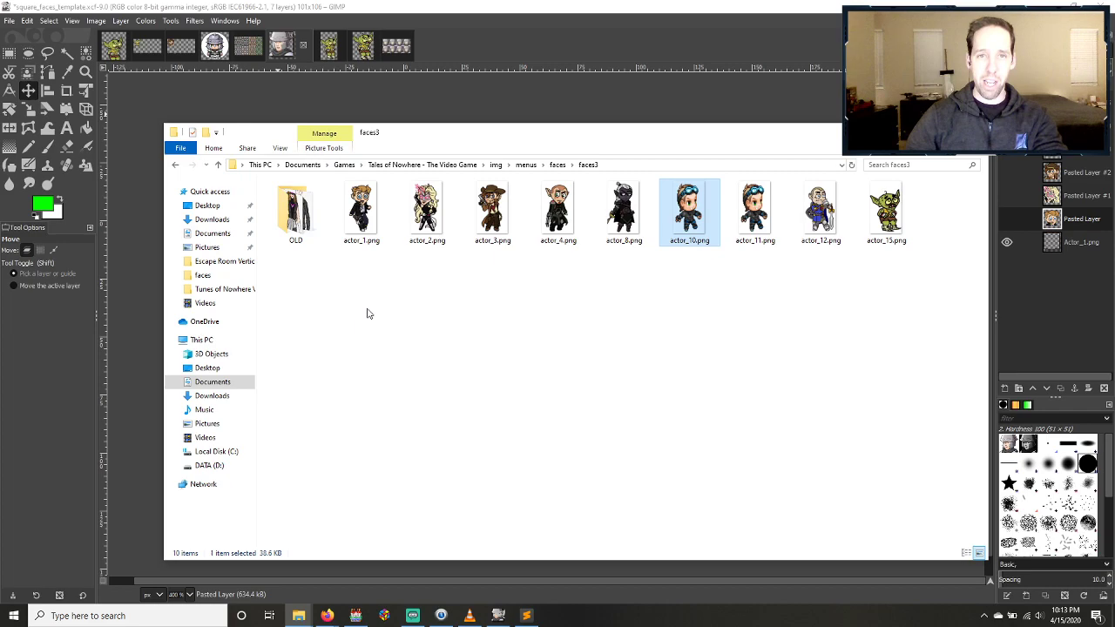
Step: Open Richard.png from the project's img/sv_actors folder in GIMP and switch to its image
{"action": "key", "text": "alt+Tab"}
{"action": "key", "text": "alt+Tab"}
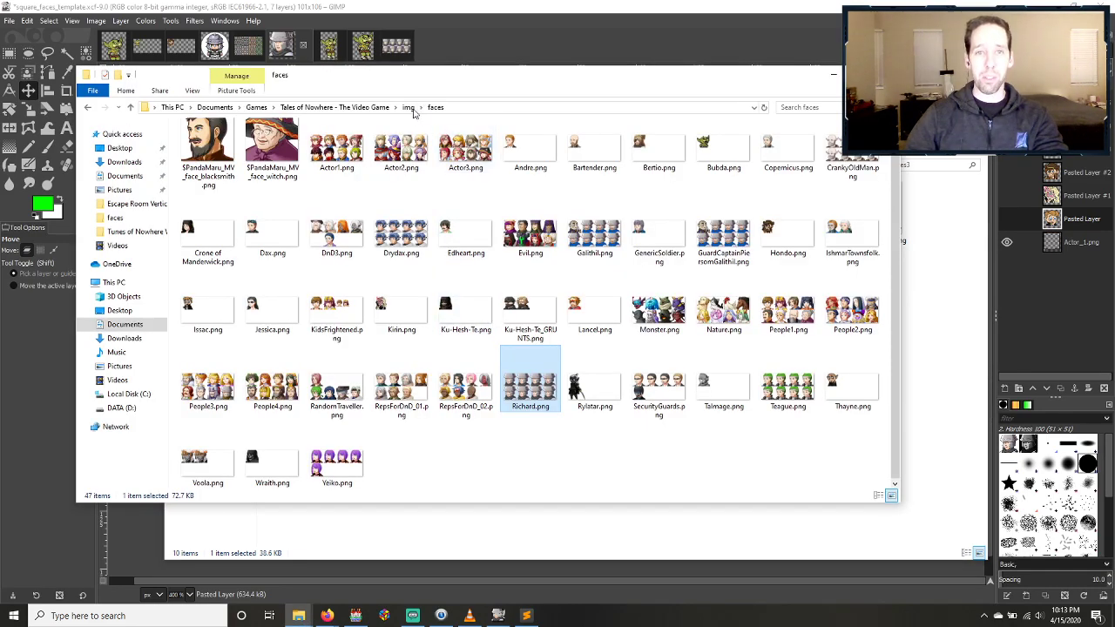
{"action": "left_click", "coordinate": [409, 107]}
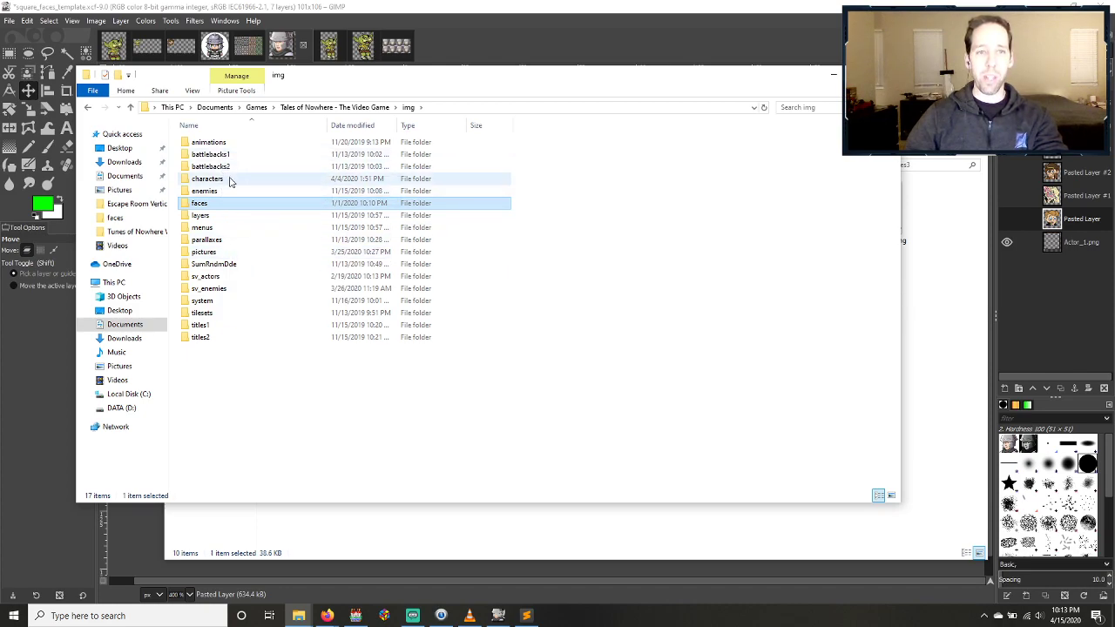
{"action": "double_click", "coordinate": [240, 283]}
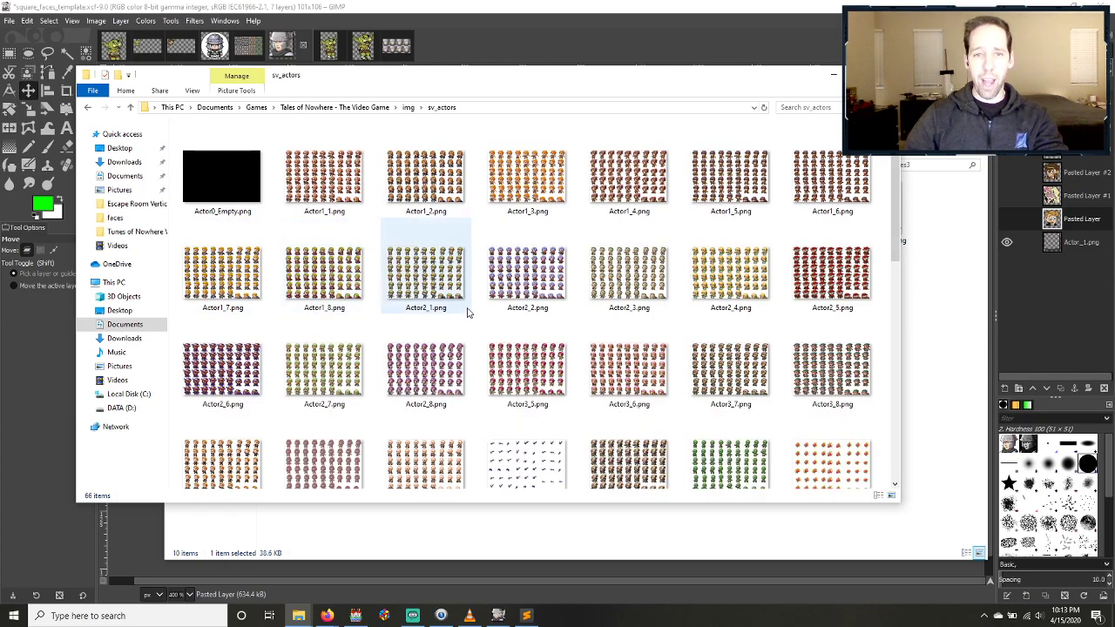
{"action": "scroll", "coordinate": [477, 307], "scroll_direction": "down", "scroll_amount": 5}
{"action": "scroll", "coordinate": [478, 306], "scroll_direction": "down", "scroll_amount": 2}
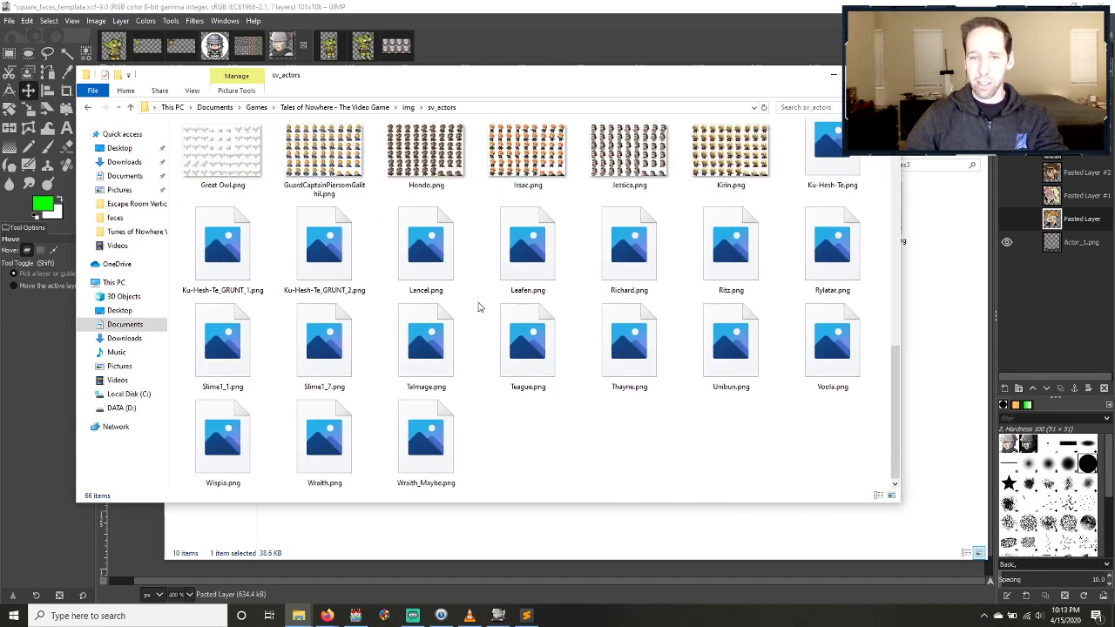
{"action": "right_click", "coordinate": [625, 252]}
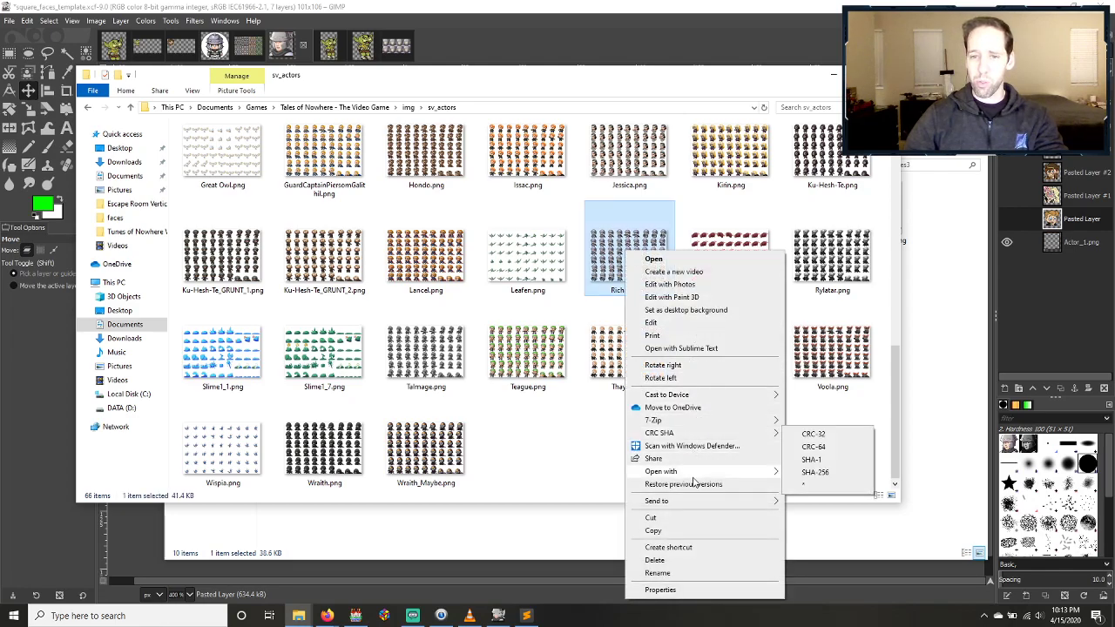
{"action": "mouse_move", "coordinate": [741, 471]}
{"action": "left_click", "coordinate": [809, 472]}
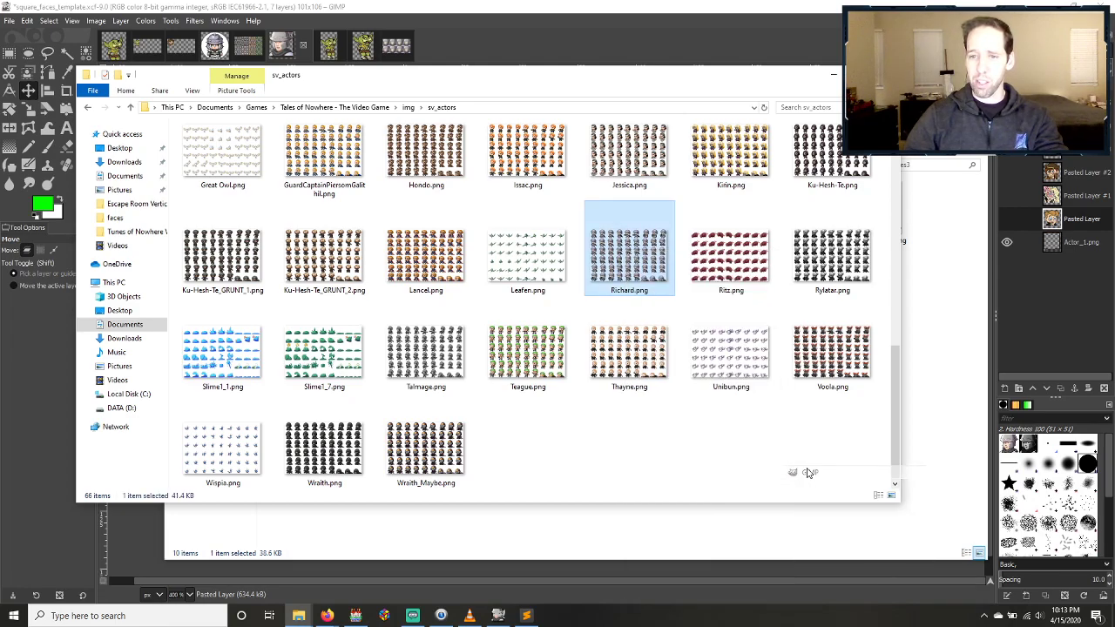
{"action": "left_click", "coordinate": [427, 43]}
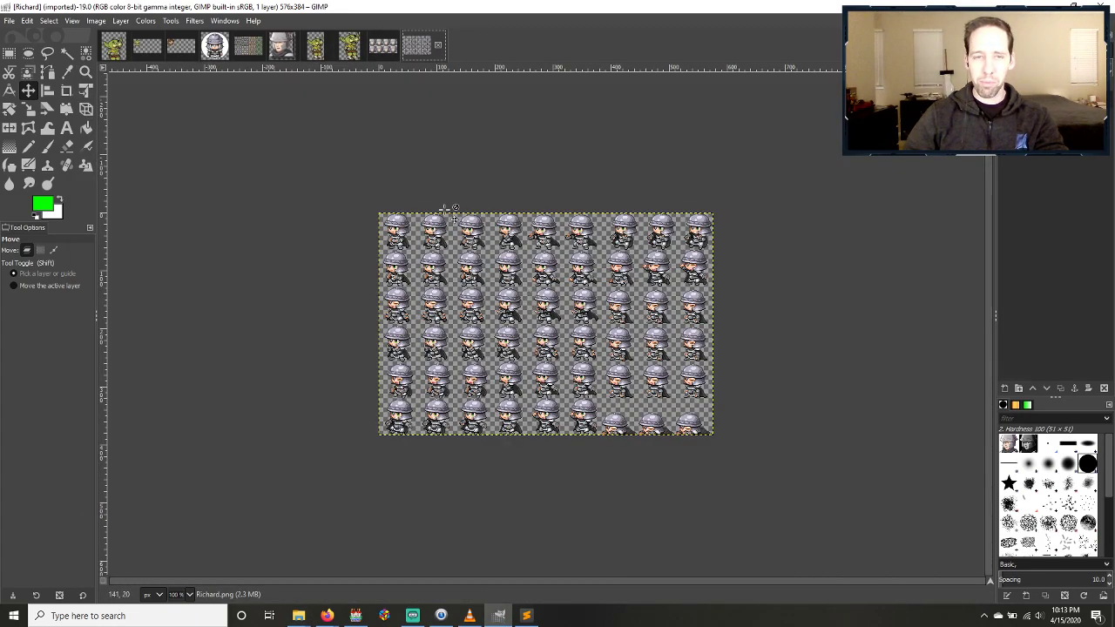
Step: Show the grid over the Richard sprite sheet and enable snapping to the grid
{"action": "scroll", "coordinate": [493, 312], "scroll_direction": "up", "scroll_amount": 2}
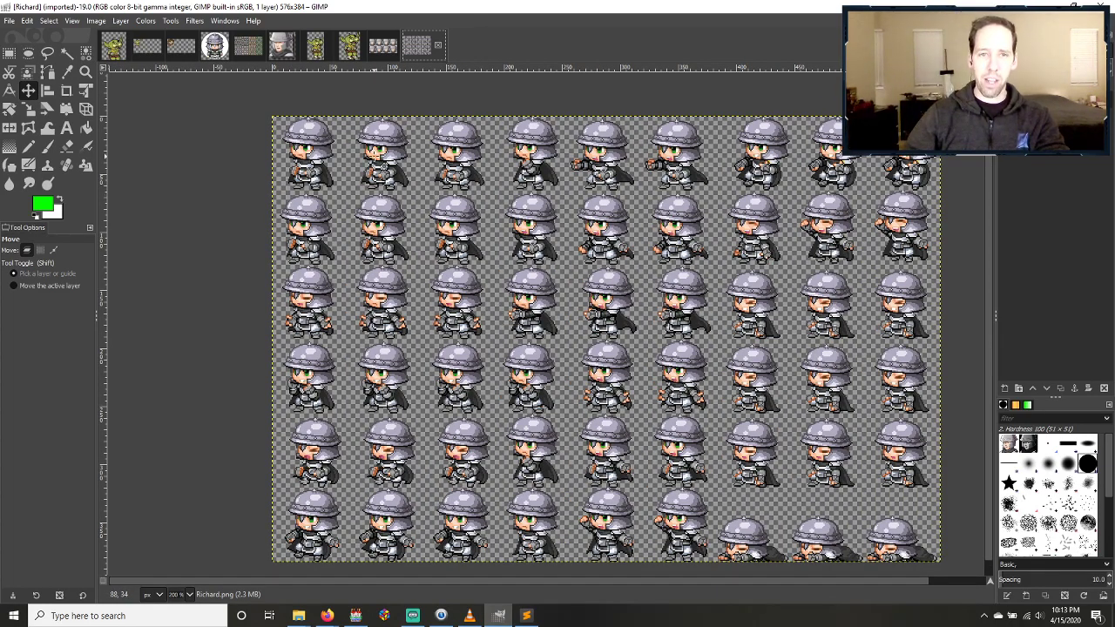
{"action": "scroll", "coordinate": [384, 167], "scroll_direction": "up", "scroll_amount": 2}
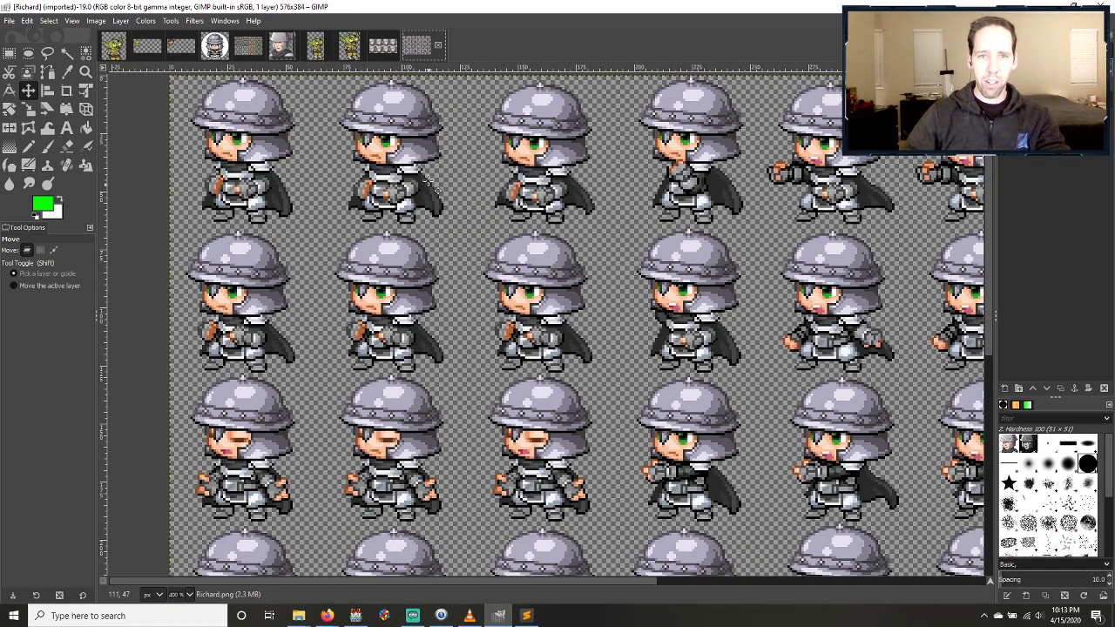
{"action": "left_click", "coordinate": [415, 158]}
{"action": "scroll", "coordinate": [415, 157], "scroll_direction": "up", "scroll_amount": 2}
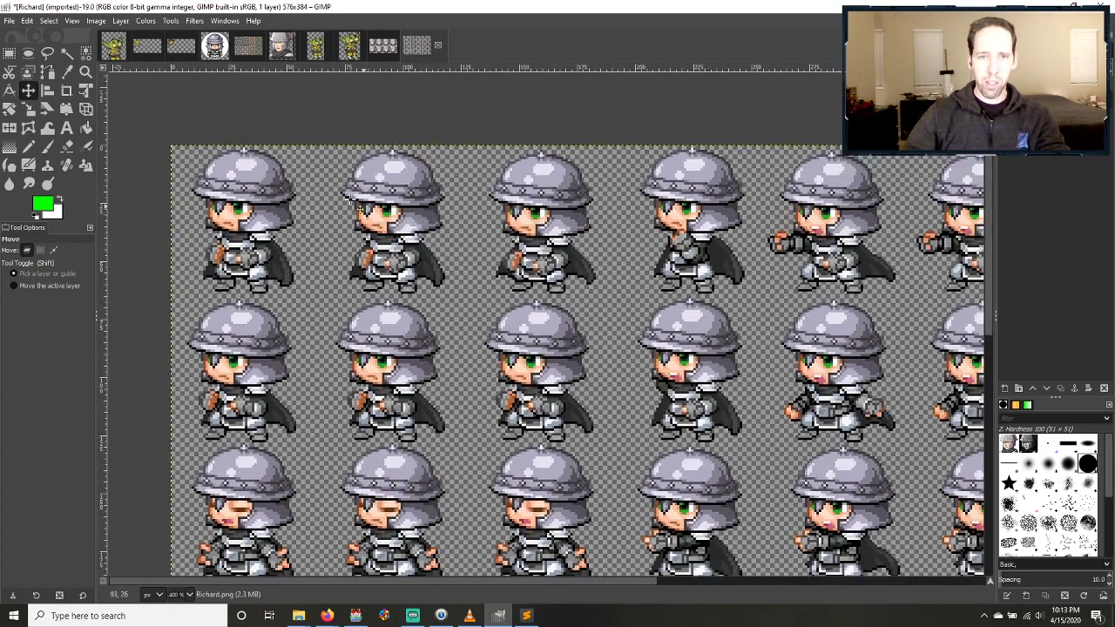
{"action": "left_click", "coordinate": [72, 22]}
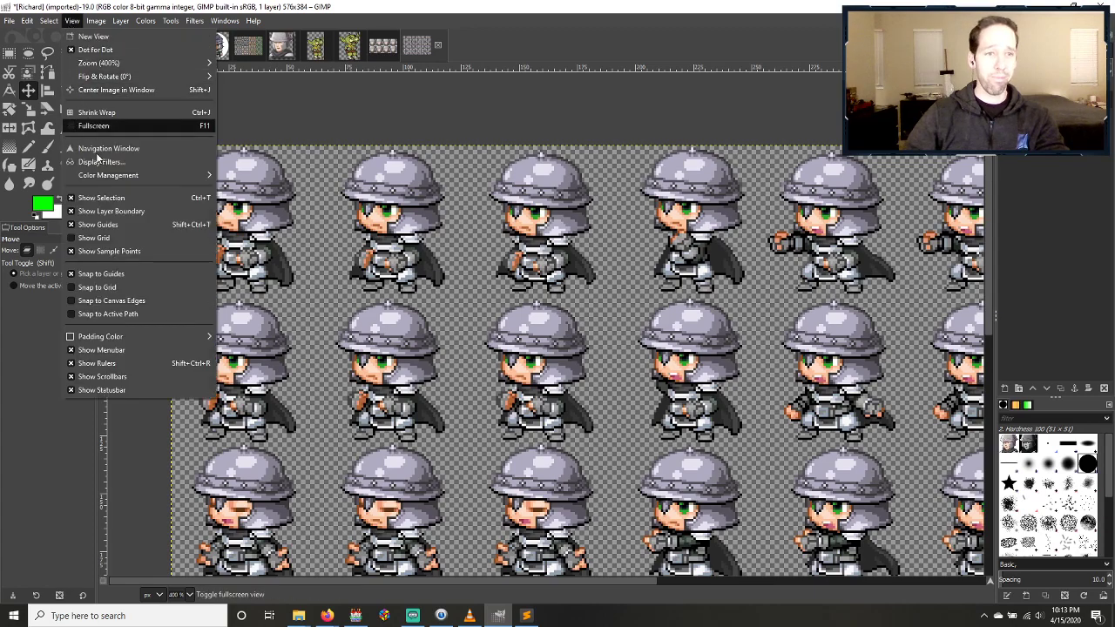
{"action": "left_click", "coordinate": [92, 244]}
{"action": "left_click", "coordinate": [73, 21]}
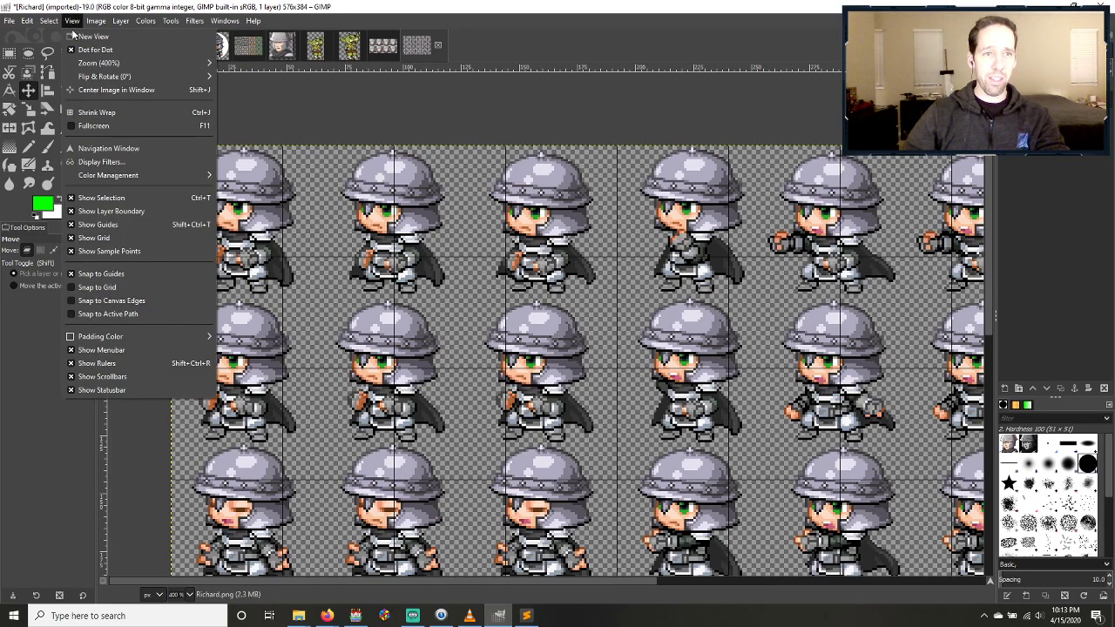
{"action": "left_click", "coordinate": [99, 287]}
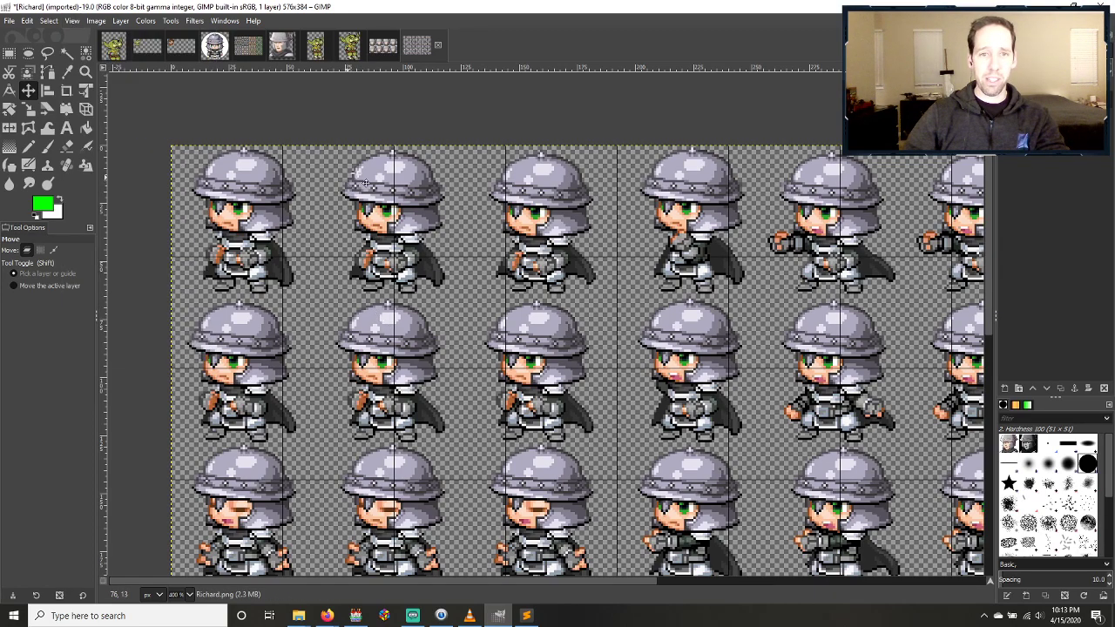
Step: Open the image grid configuration and set the horizontal and vertical spacing to 144 pixels
{"action": "left_click", "coordinate": [96, 20]}
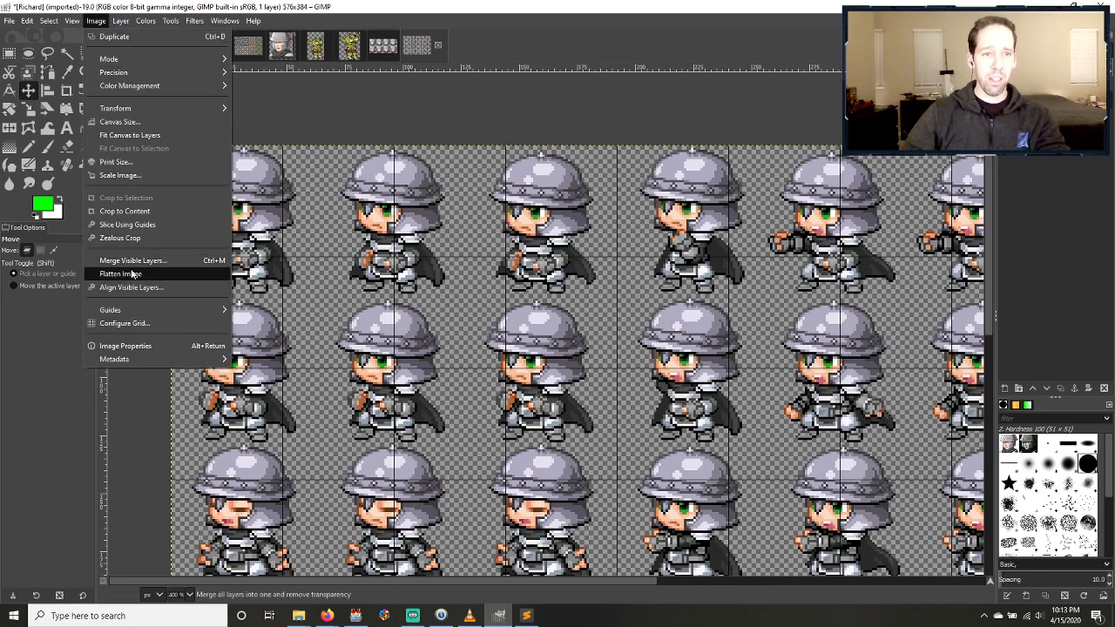
{"action": "left_click", "coordinate": [126, 323]}
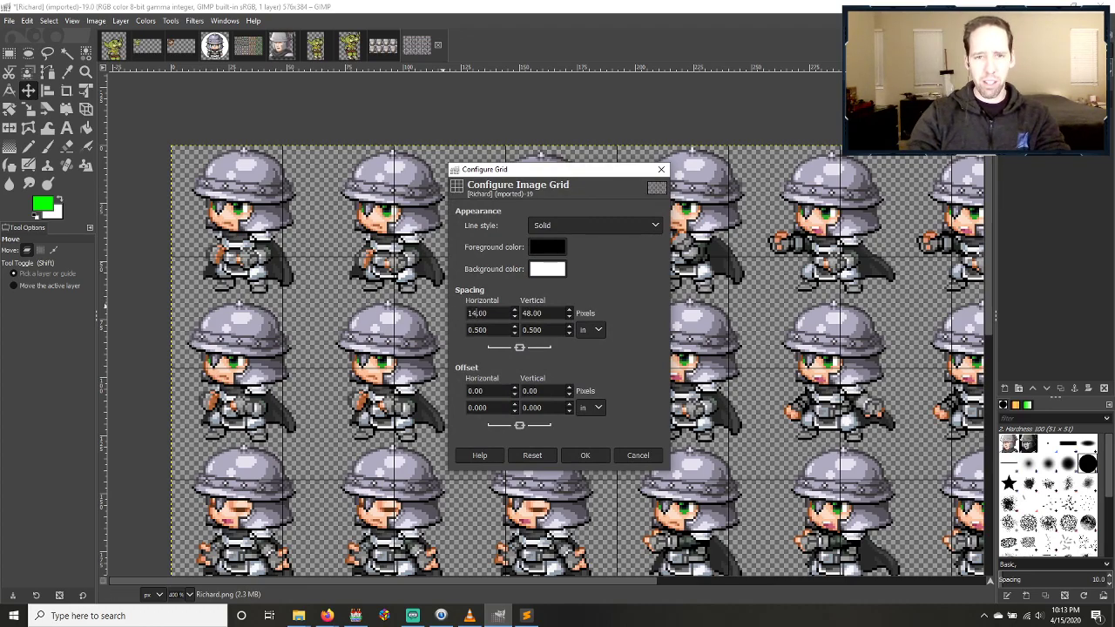
{"action": "type", "text": "4"}
{"action": "key", "text": "Tab"}
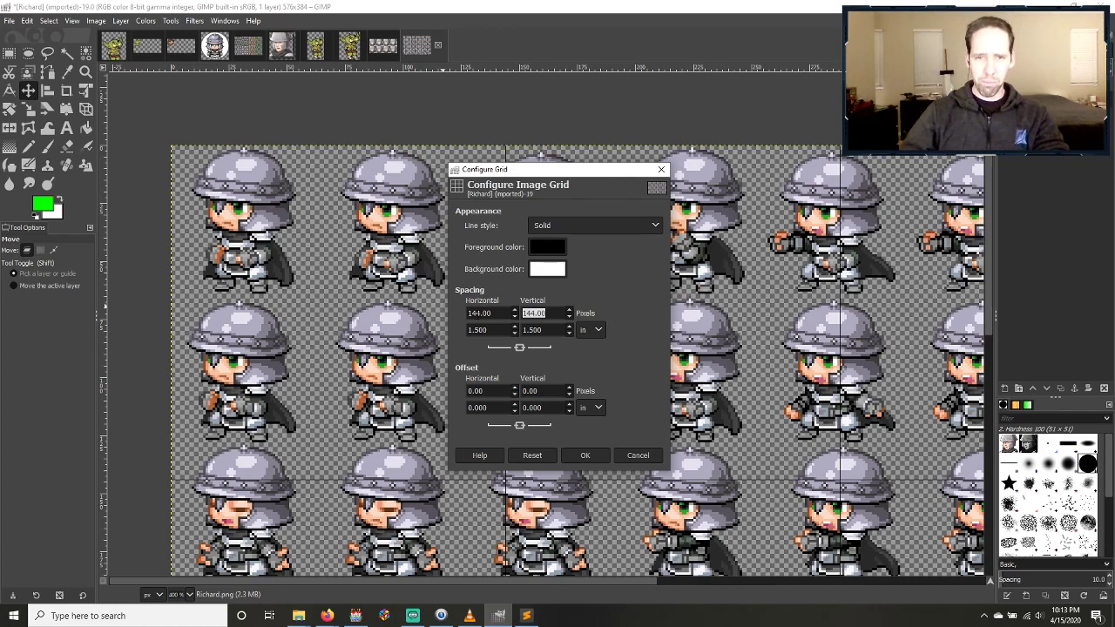
Step: Try equal horizontal and vertical grid spacings of 2400, 24 and 82 pixels on the sprite sheet
{"action": "double_click", "coordinate": [477, 313]}
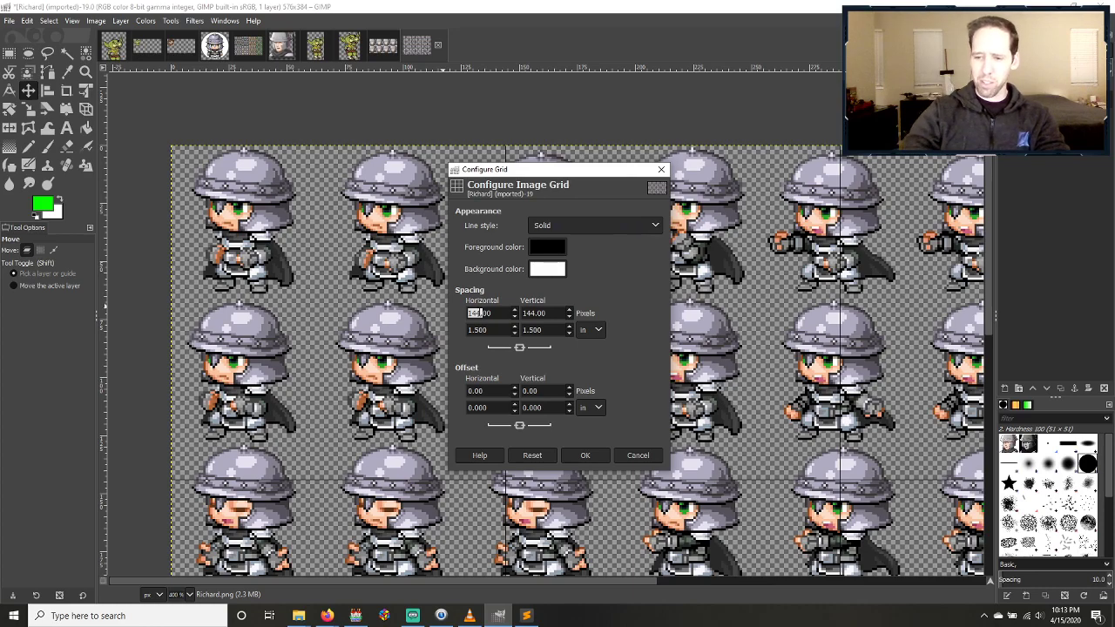
{"action": "type", "text": "2400"}
{"action": "key", "text": "Tab"}
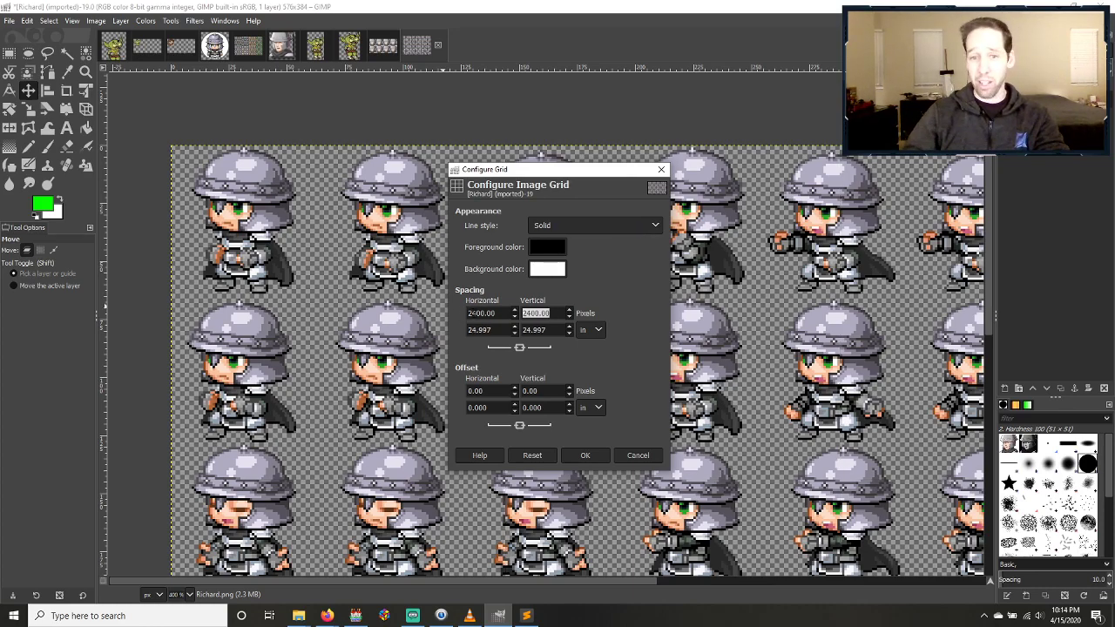
{"action": "double_click", "coordinate": [472, 313]}
{"action": "type", "text": "24"}
{"action": "key", "text": "Tab"}
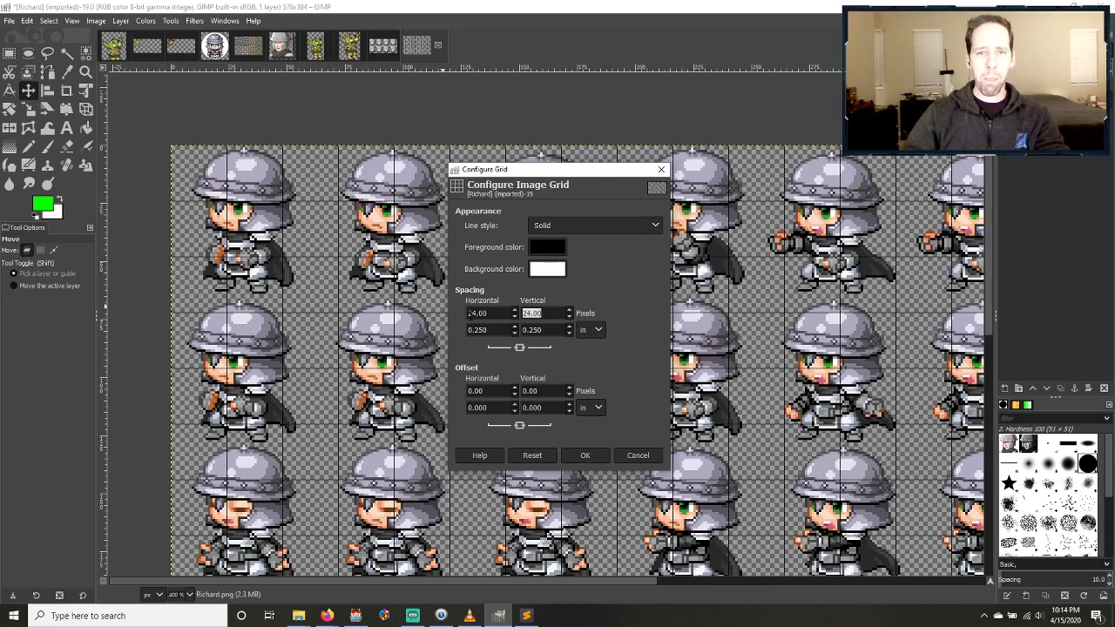
{"action": "double_click", "coordinate": [471, 313]}
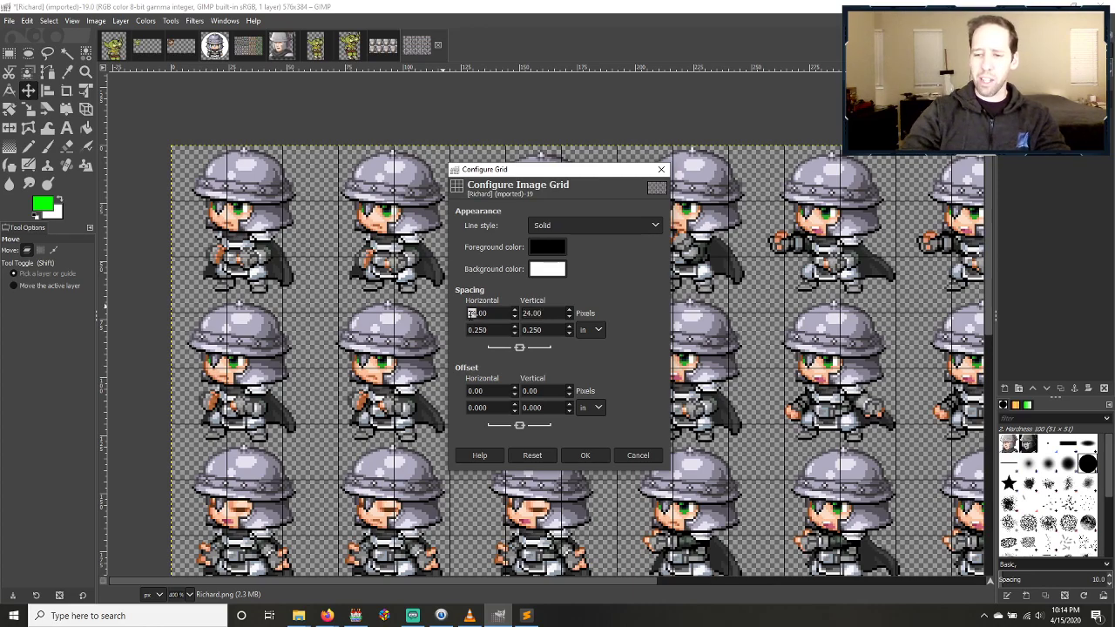
{"action": "type", "text": "82"}
{"action": "key", "text": "Tab"}
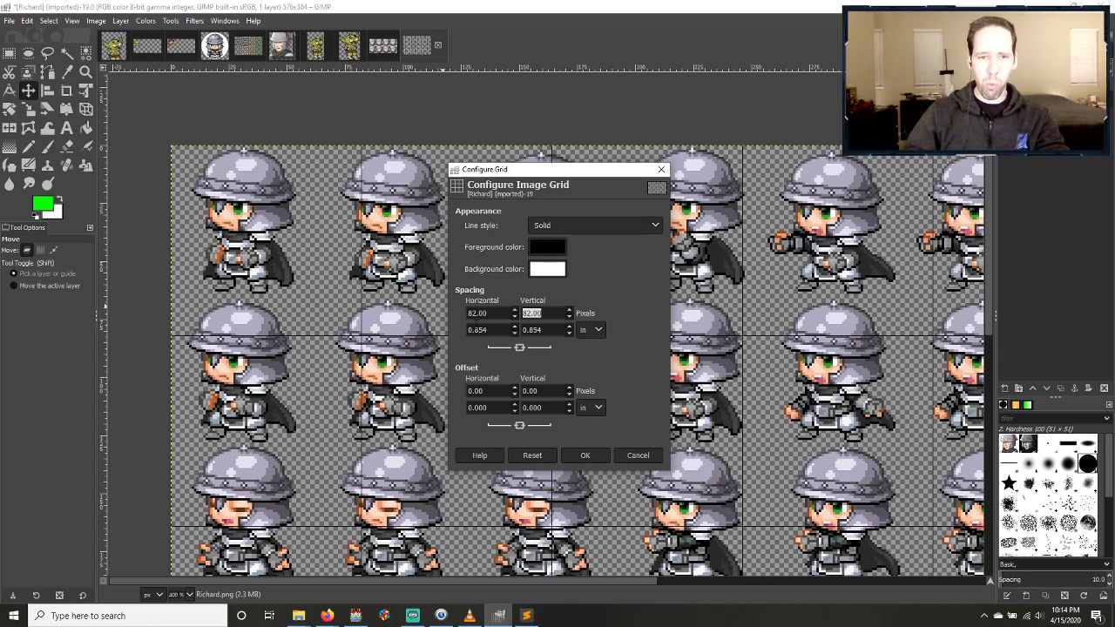
Step: Try equal horizontal and vertical grid spacings of 44 and 62 pixels
{"action": "double_click", "coordinate": [472, 313]}
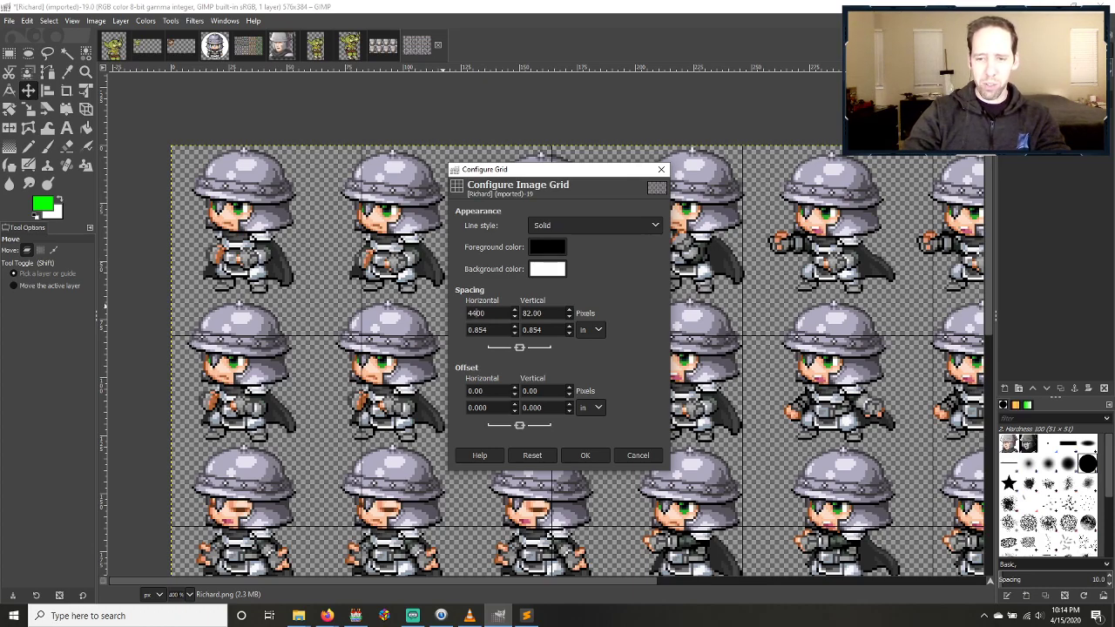
{"action": "key", "text": "Tab"}
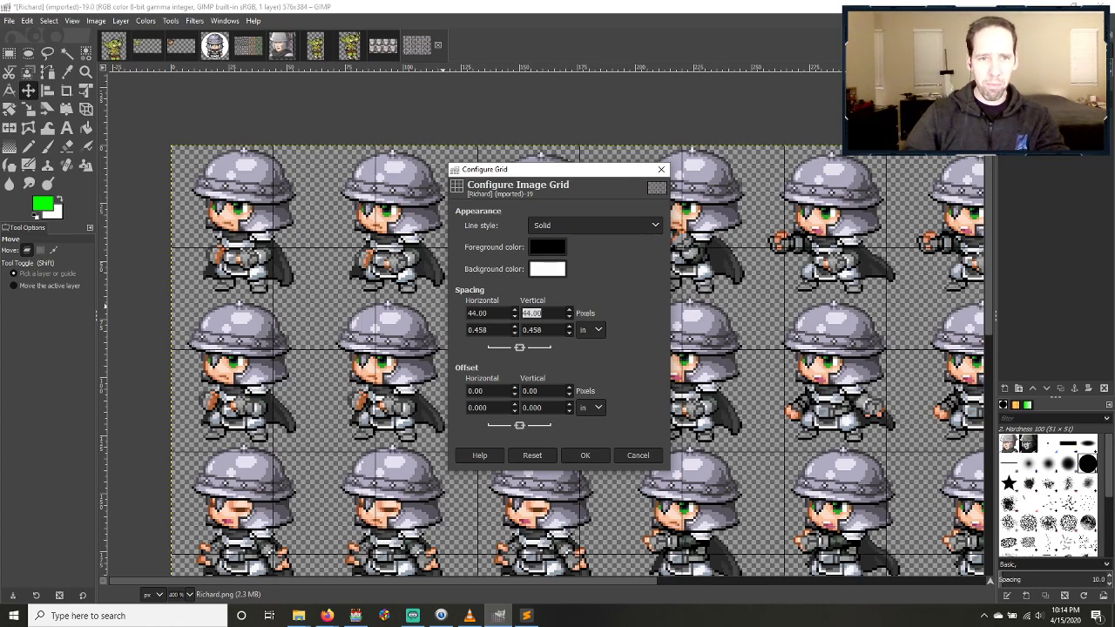
{"action": "double_click", "coordinate": [473, 313]}
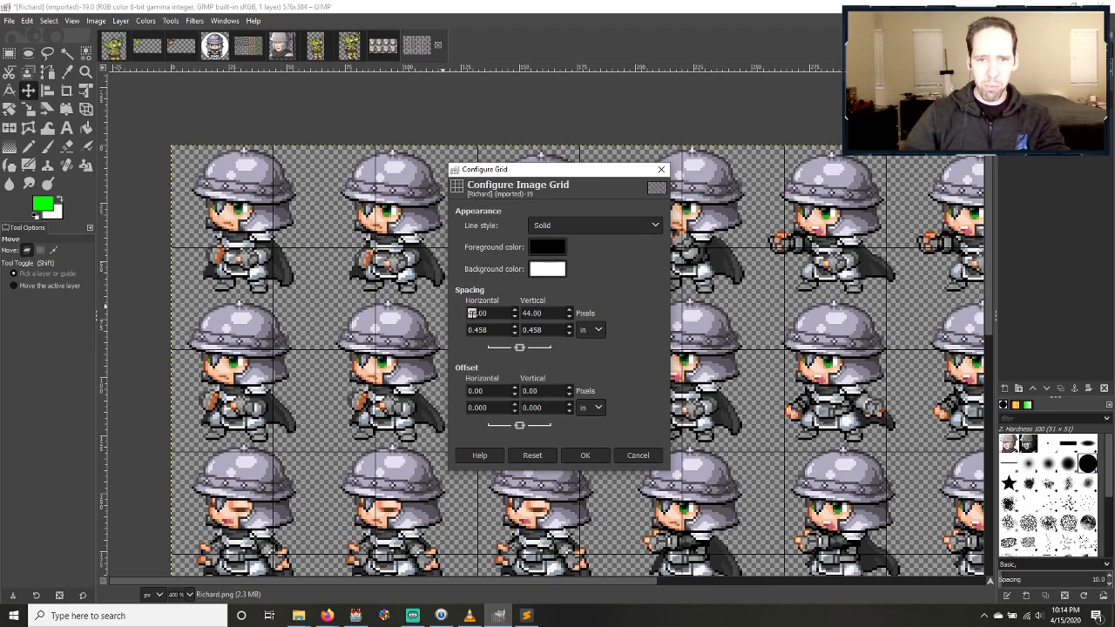
{"action": "key", "text": "Tab"}
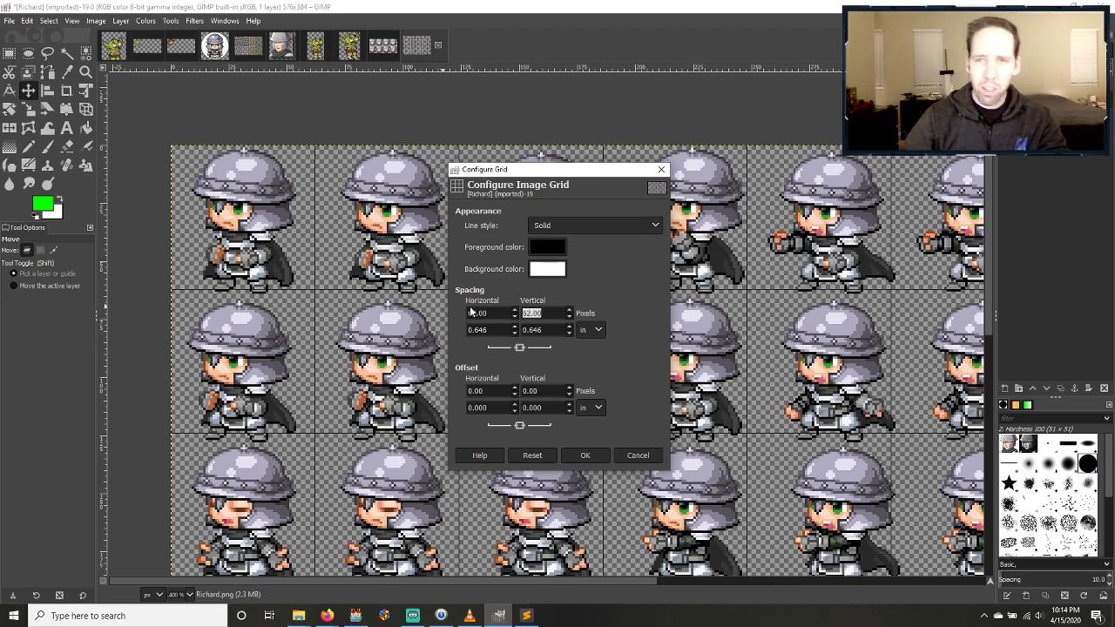
Step: Move the grid settings dialog off the sprites and set the horizontal and vertical spacing to 68 pixels
{"action": "left_click_drag", "start_coordinate": [551, 175], "coordinate": [487, 235]}
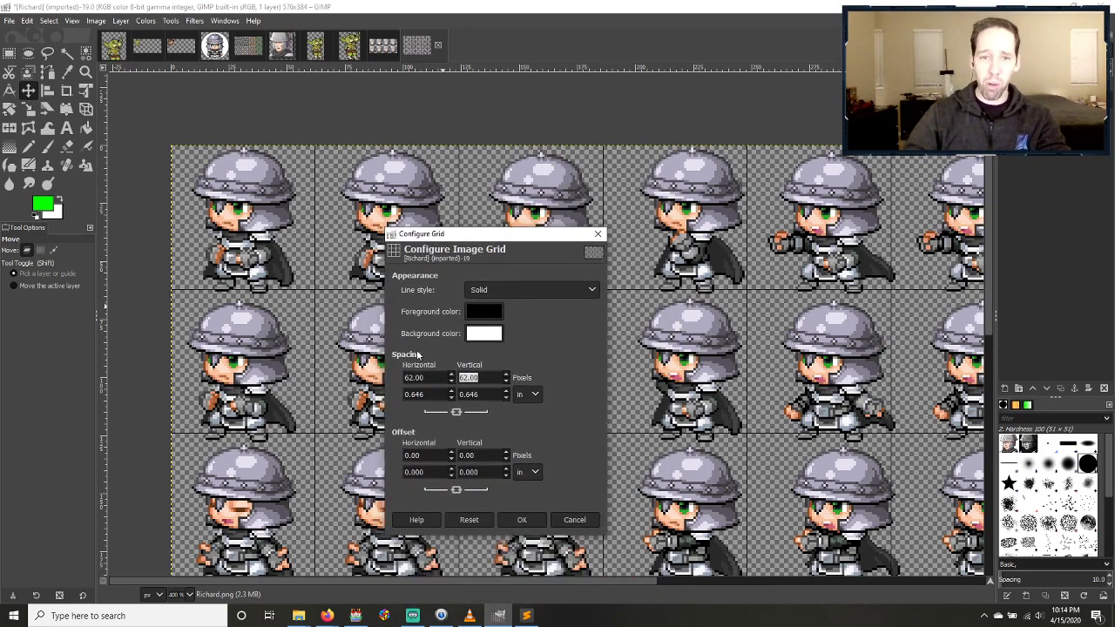
{"action": "double_click", "coordinate": [406, 377]}
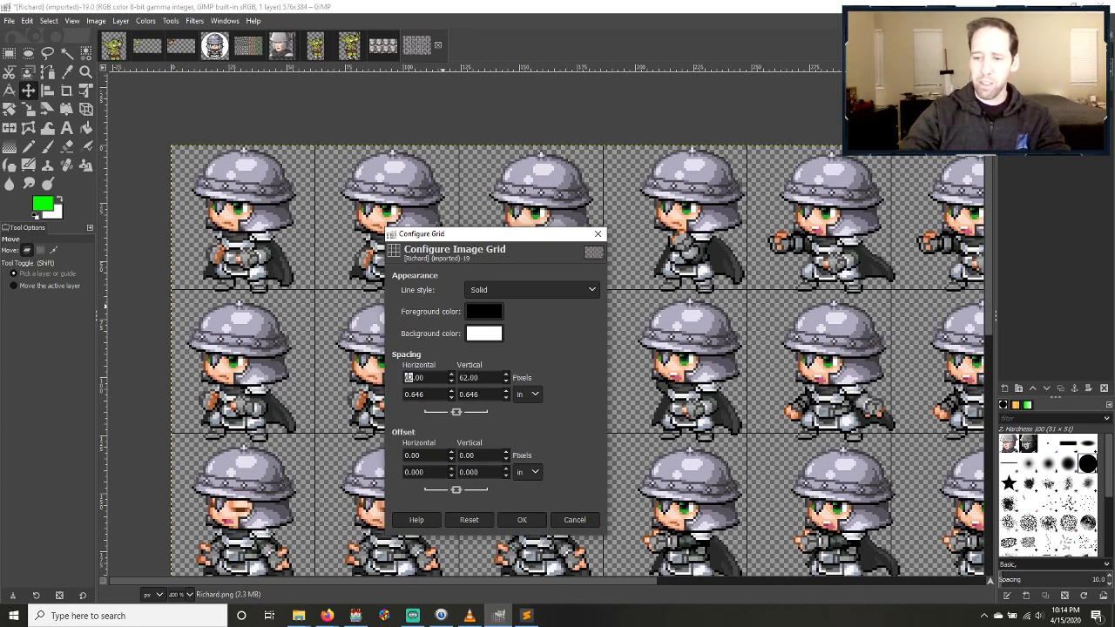
{"action": "type", "text": "68"}
{"action": "key", "text": "Tab"}
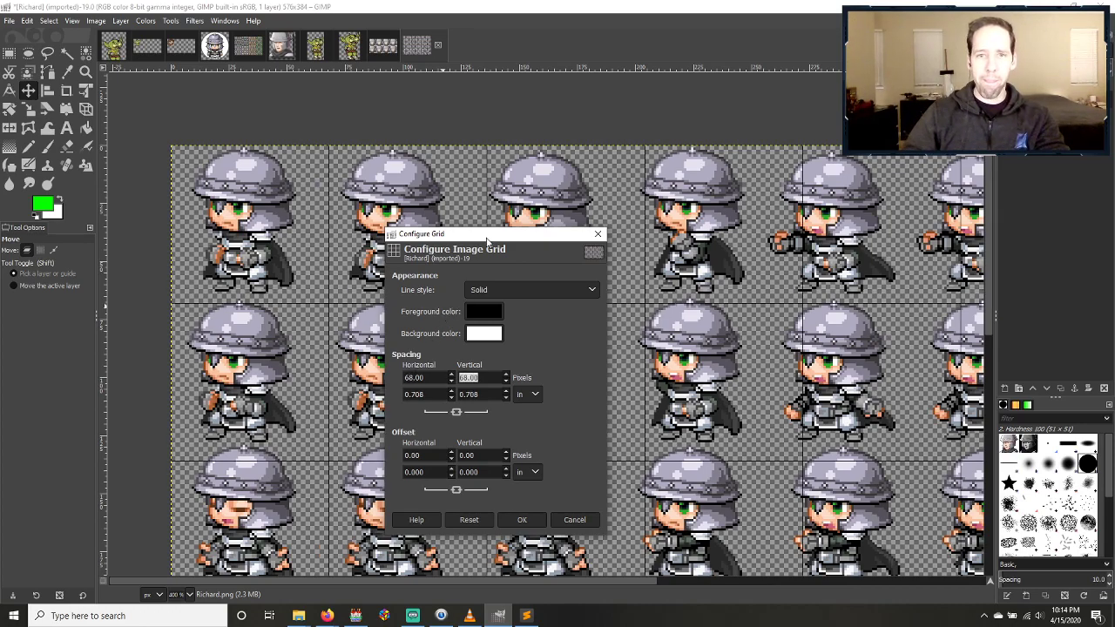
Step: Move the grid dialog aside, set the horizontal and vertical grid spacing to 64 pixels, and apply it to the sprite sheet
{"action": "left_click_drag", "start_coordinate": [487, 235], "coordinate": [463, 233]}
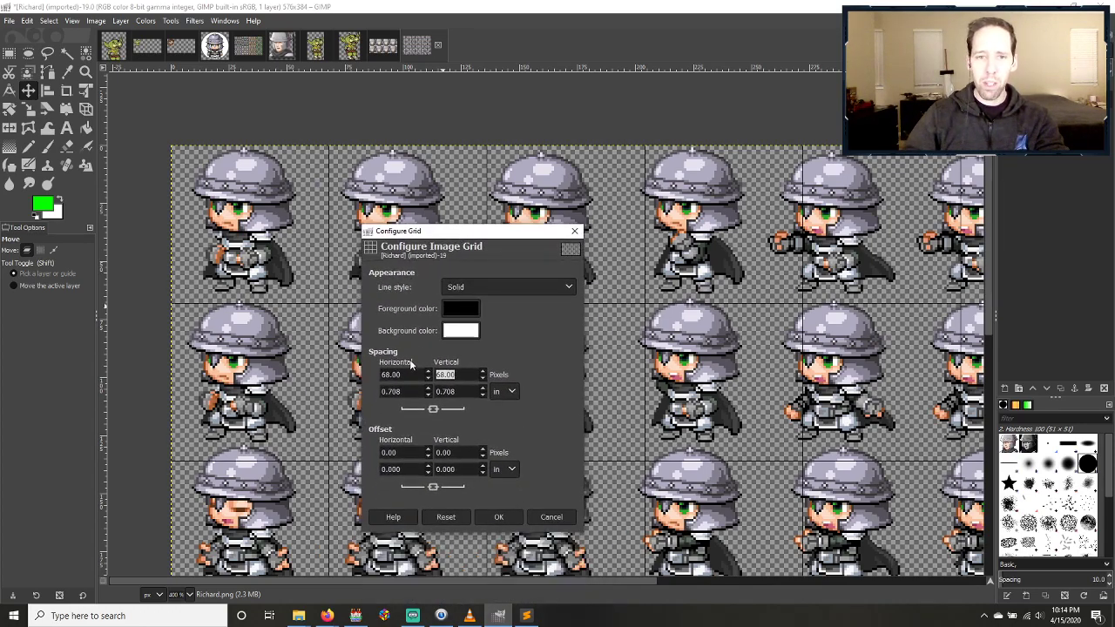
{"action": "double_click", "coordinate": [387, 374]}
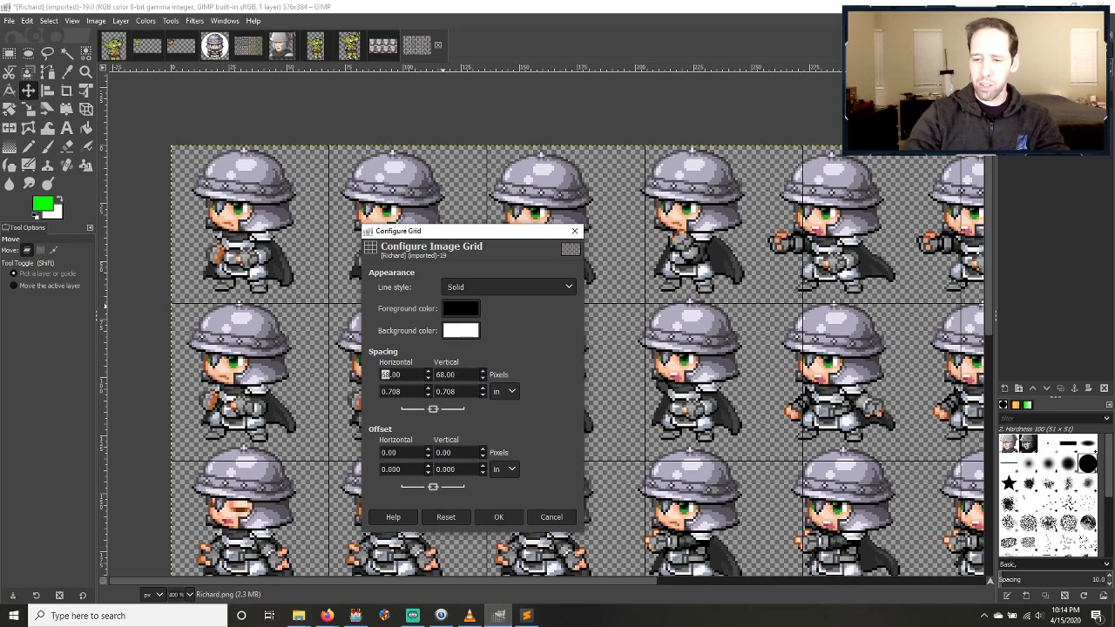
{"action": "type", "text": "64"}
{"action": "key", "text": "Tab"}
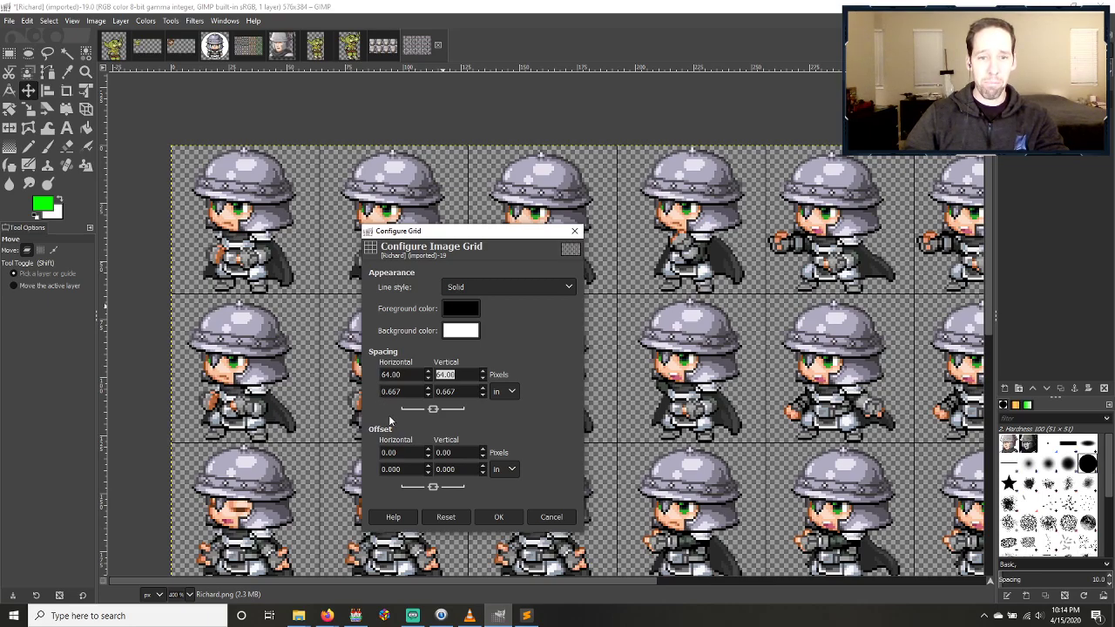
{"action": "left_click", "coordinate": [498, 517]}
Step: Copy the first sprite in the sheet's top row using a 64 × 64 pixel rectangular selection
{"action": "scroll", "coordinate": [540, 362], "scroll_direction": "down", "scroll_amount": 3}
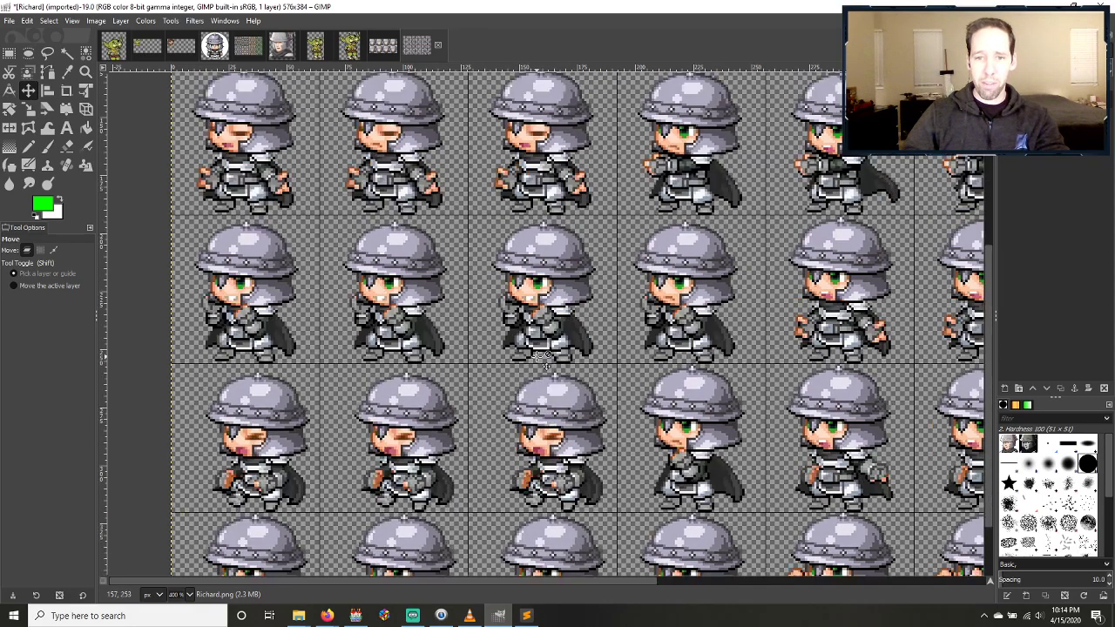
{"action": "scroll", "coordinate": [541, 362], "scroll_direction": "up", "scroll_amount": 5}
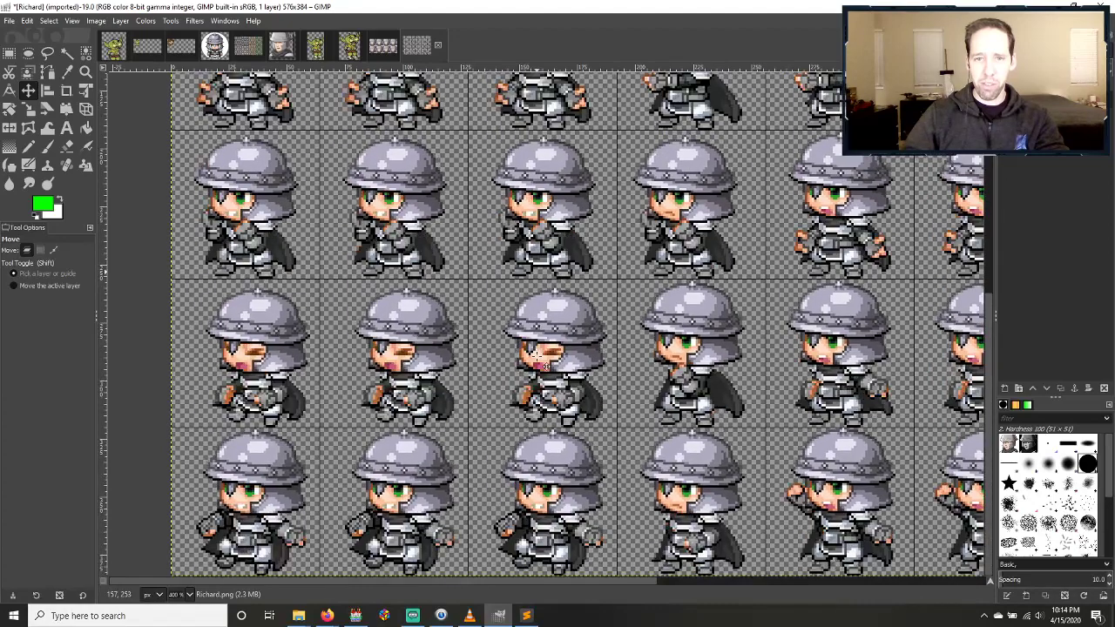
{"action": "scroll", "coordinate": [531, 357], "scroll_direction": "up", "scroll_amount": 5}
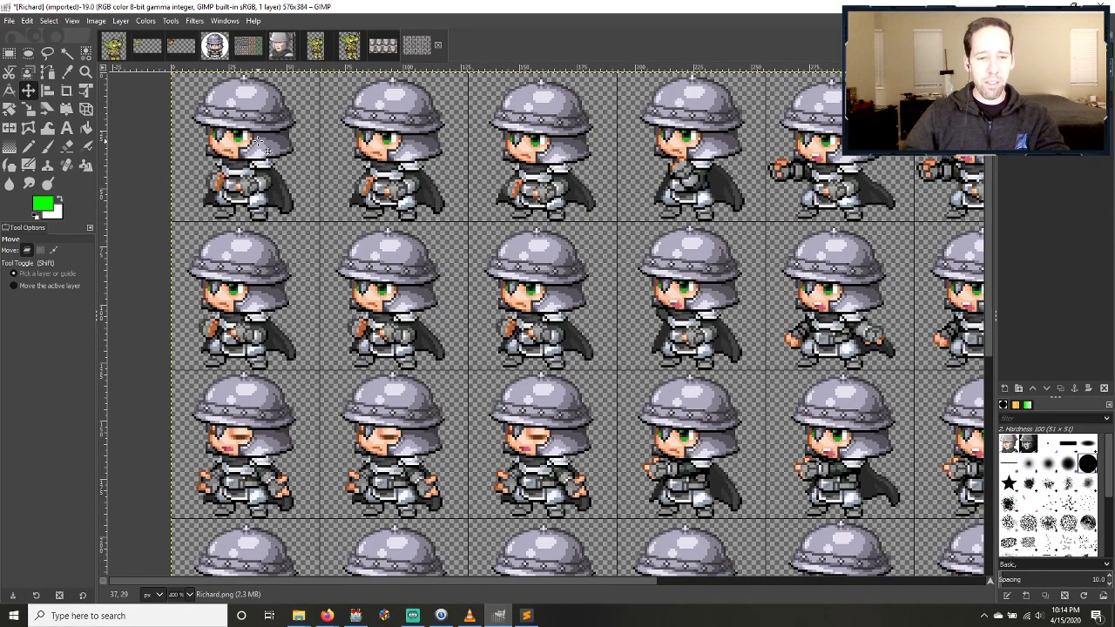
{"action": "key", "text": "r"}
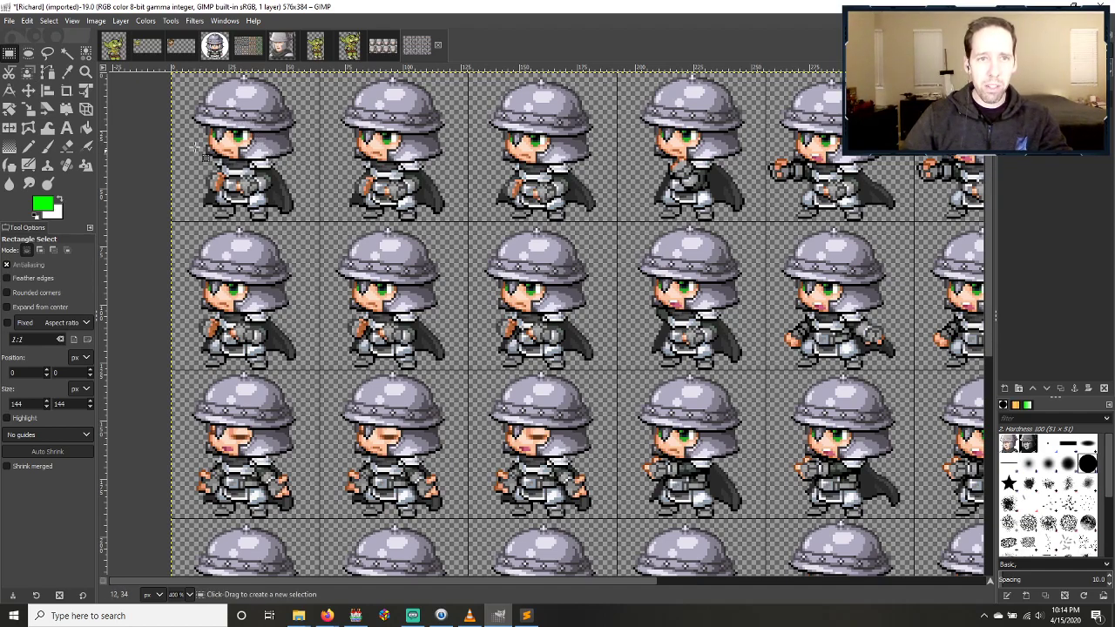
{"action": "left_click_drag", "start_coordinate": [171, 72], "coordinate": [318, 219]}
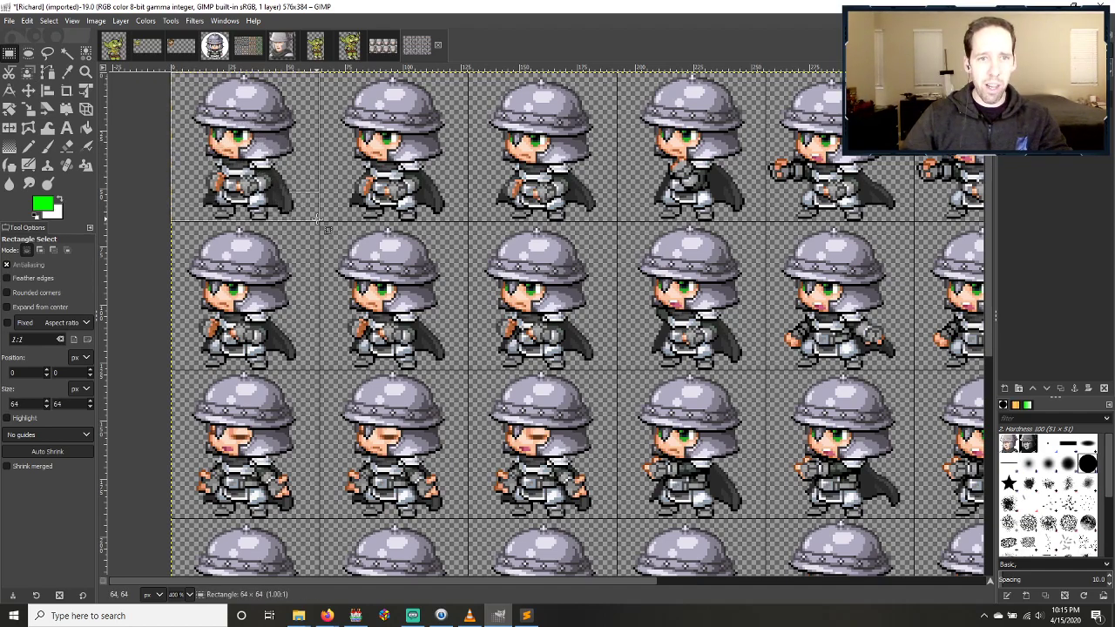
{"action": "key", "text": "ctrl+c"}
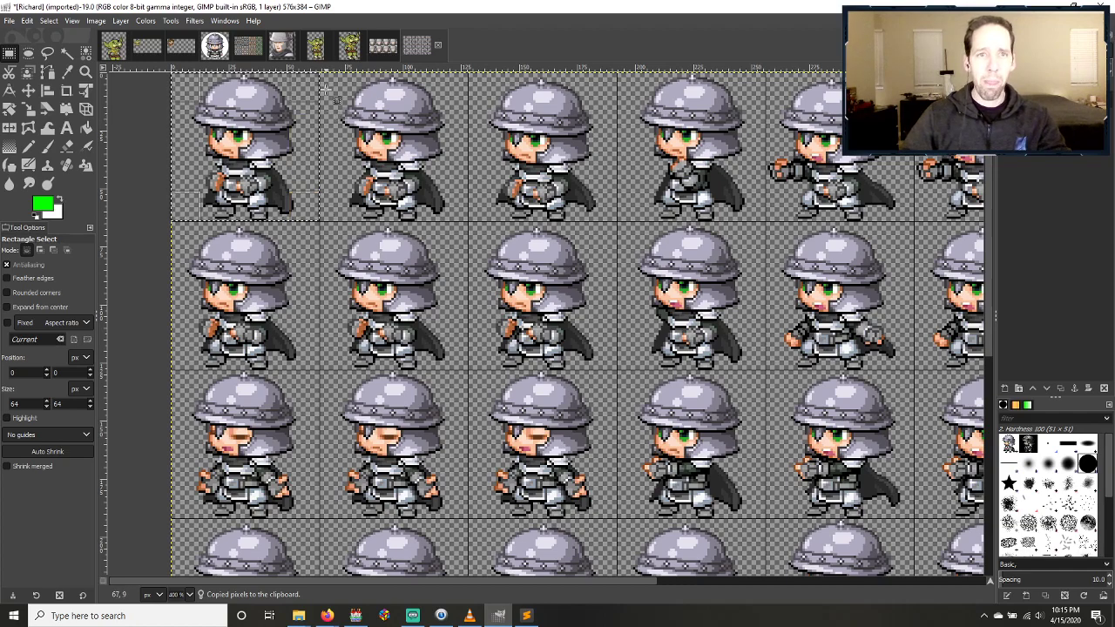
Step: Paste the copied soldier sprite into the actor_15 portrait image and turn the floating selection into a new layer
{"action": "left_click", "coordinate": [321, 50]}
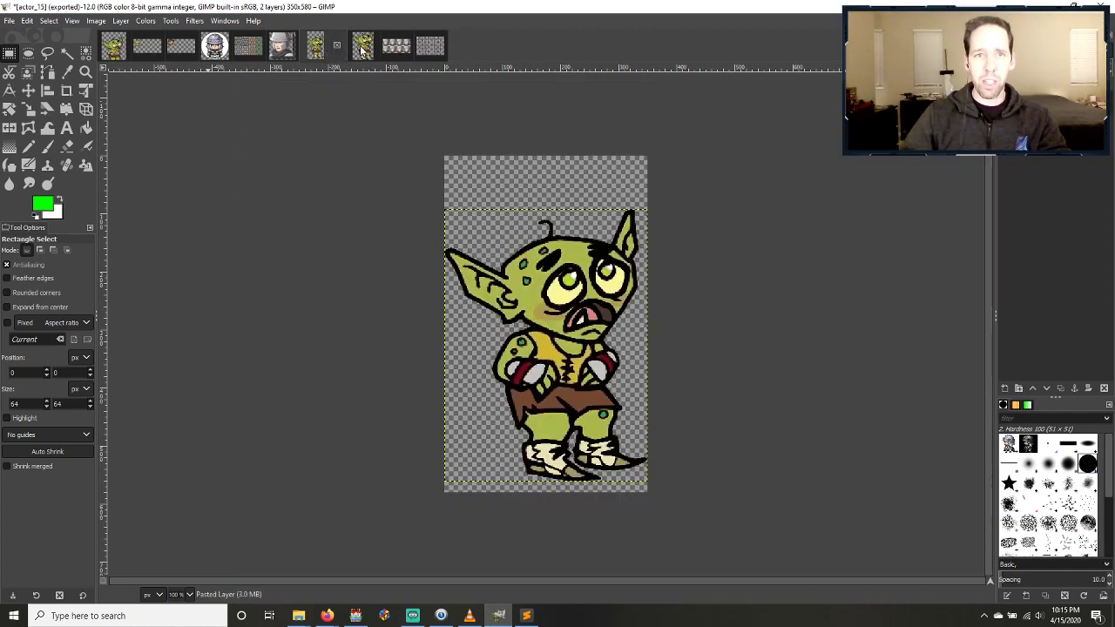
{"action": "left_click", "coordinate": [365, 50]}
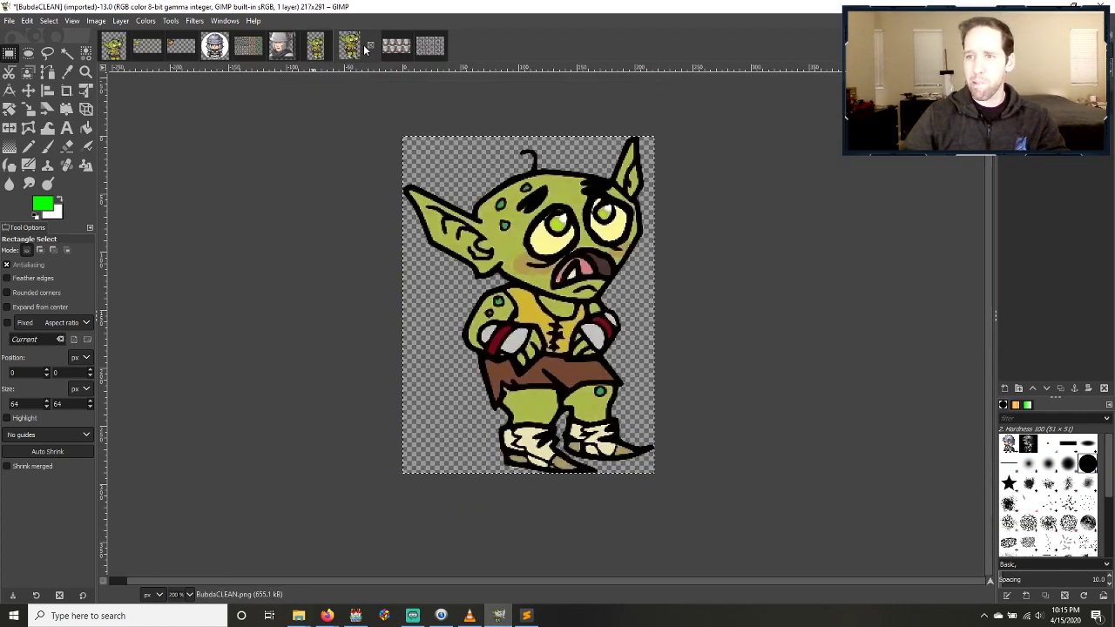
{"action": "left_click", "coordinate": [319, 49]}
{"action": "key", "text": "ctrl+v"}
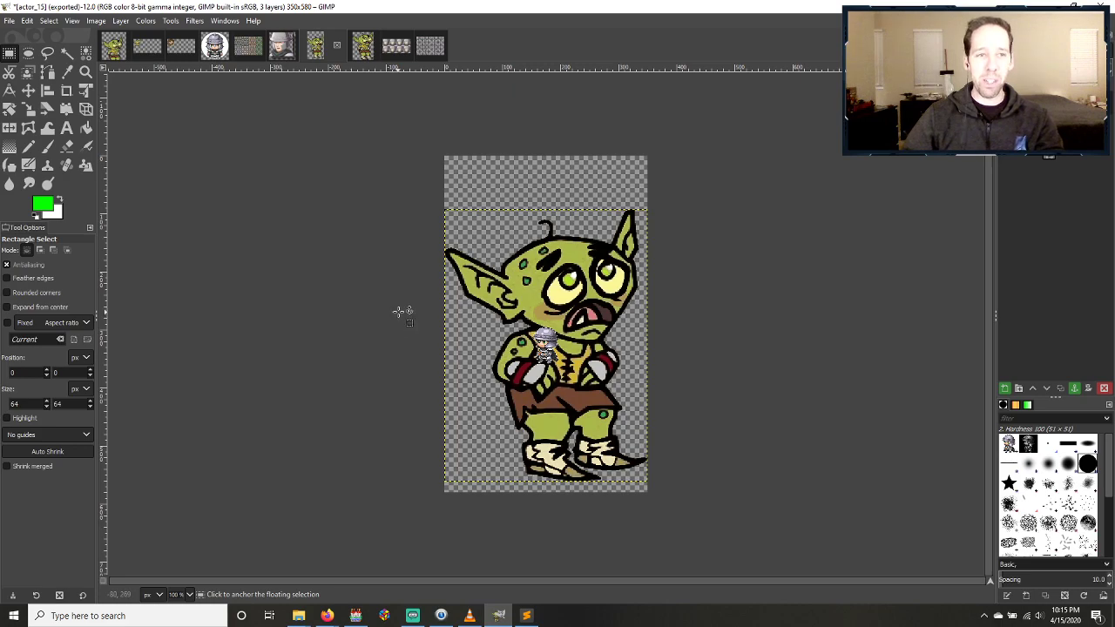
{"action": "left_click", "coordinate": [1005, 388]}
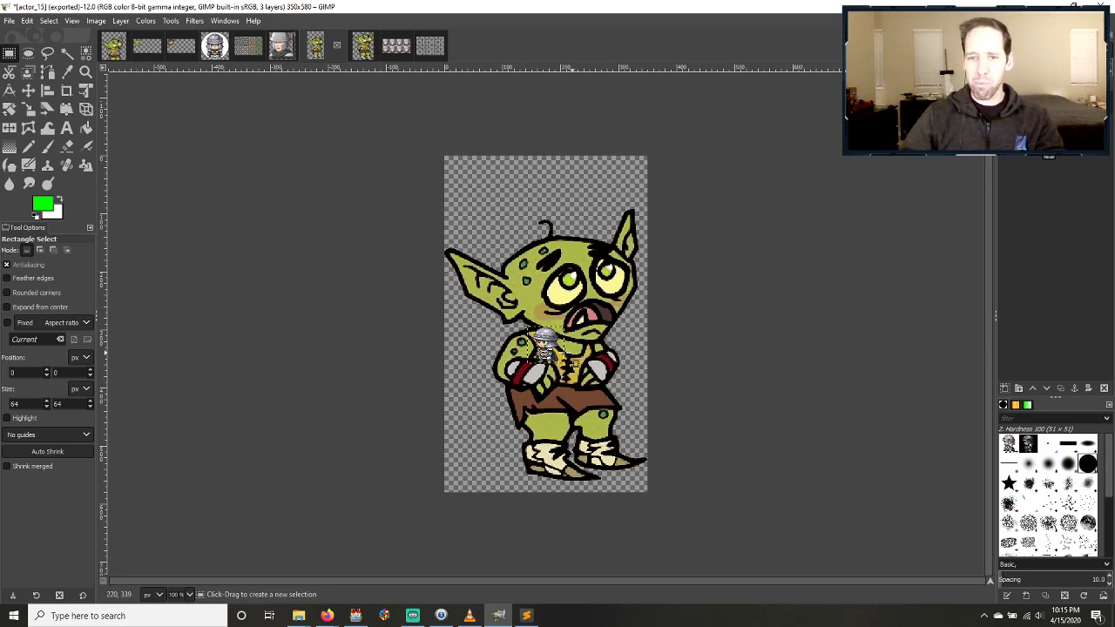
Step: Try flipping the whole portrait image horizontally, and undo the flip
{"action": "left_click", "coordinate": [96, 20]}
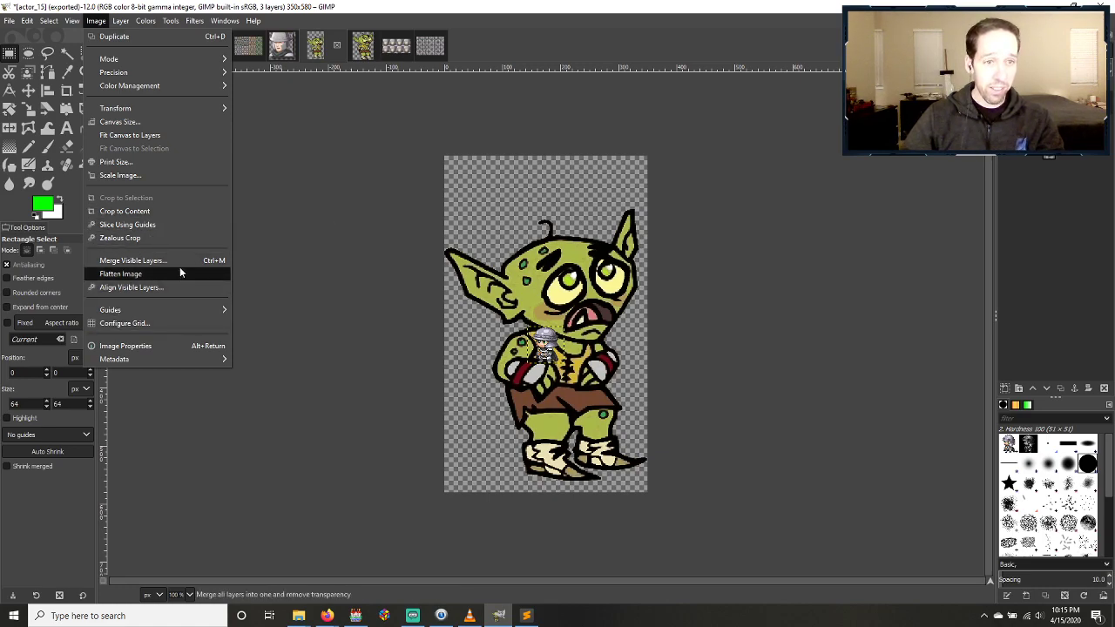
{"action": "mouse_move", "coordinate": [195, 114]}
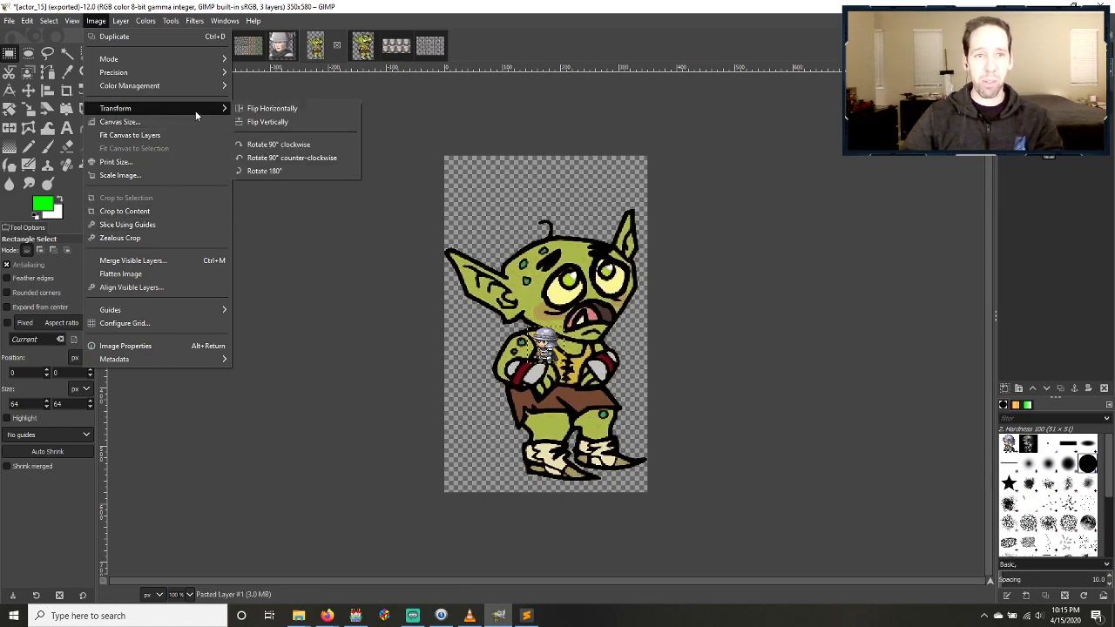
{"action": "left_click", "coordinate": [271, 110]}
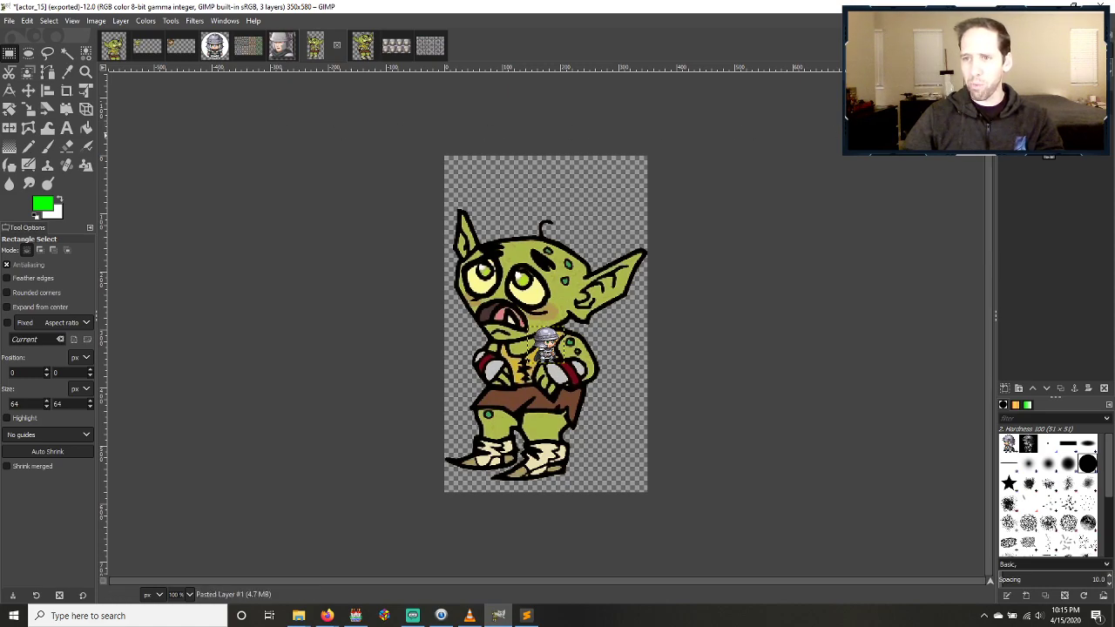
{"action": "key", "text": "Delete"}
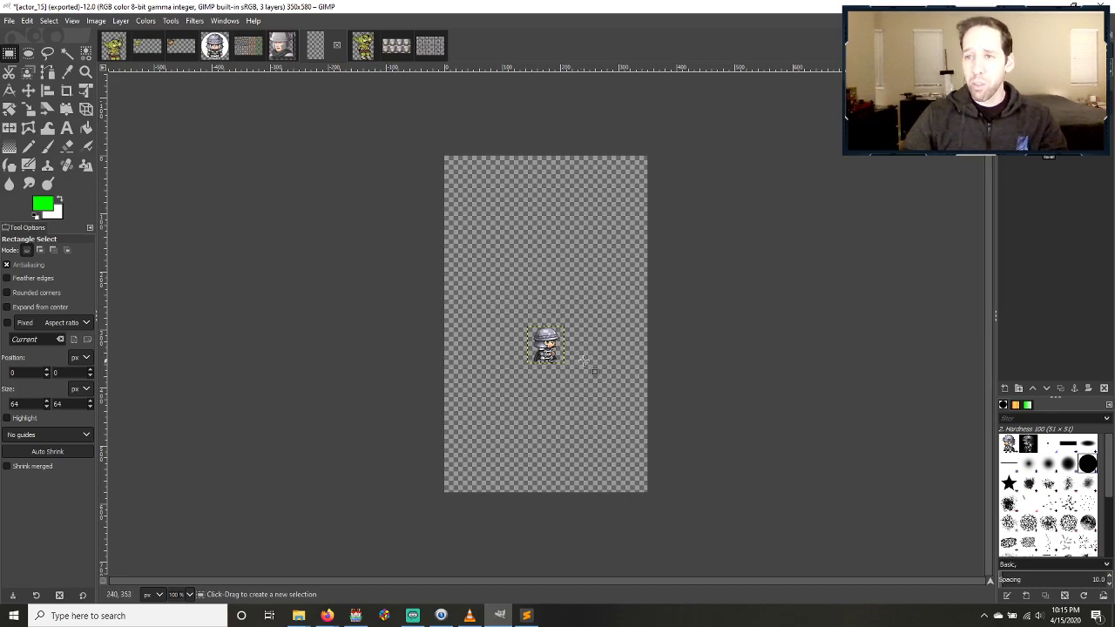
{"action": "key", "text": "ctrl+z"}
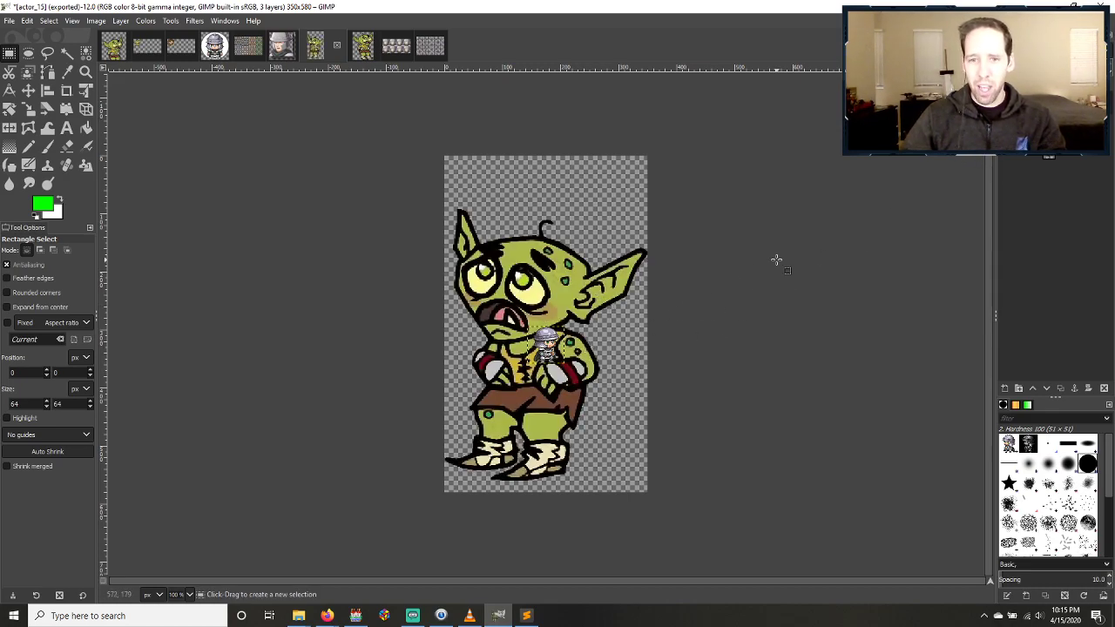
{"action": "key", "text": "ctrl+z"}
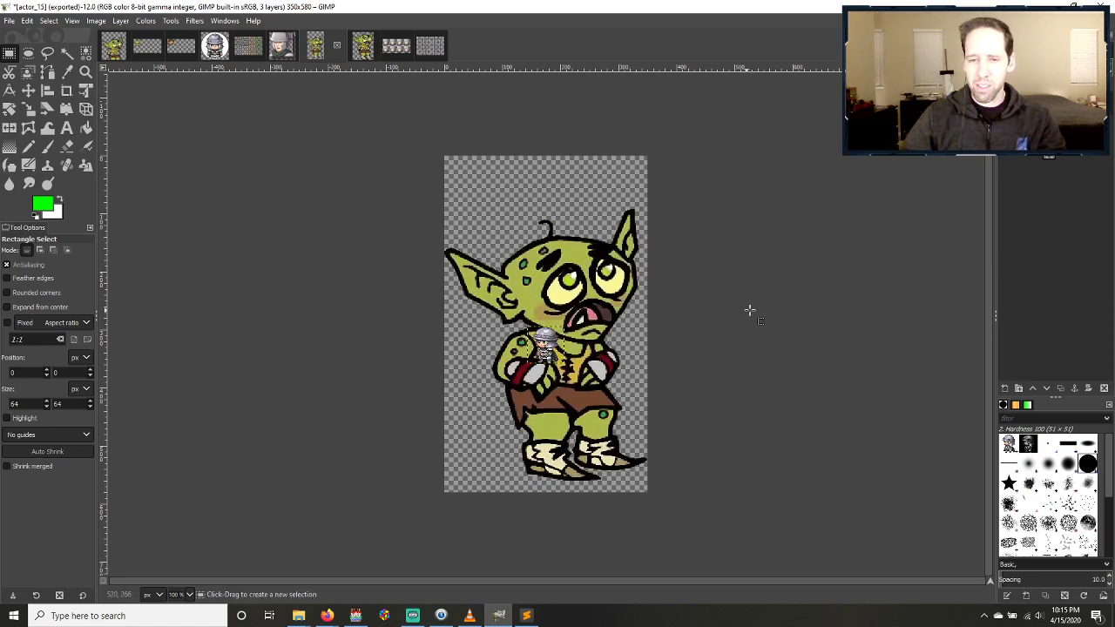
Step: Flip only the pasted soldier layer horizontally
{"action": "right_click", "coordinate": [980, 572]}
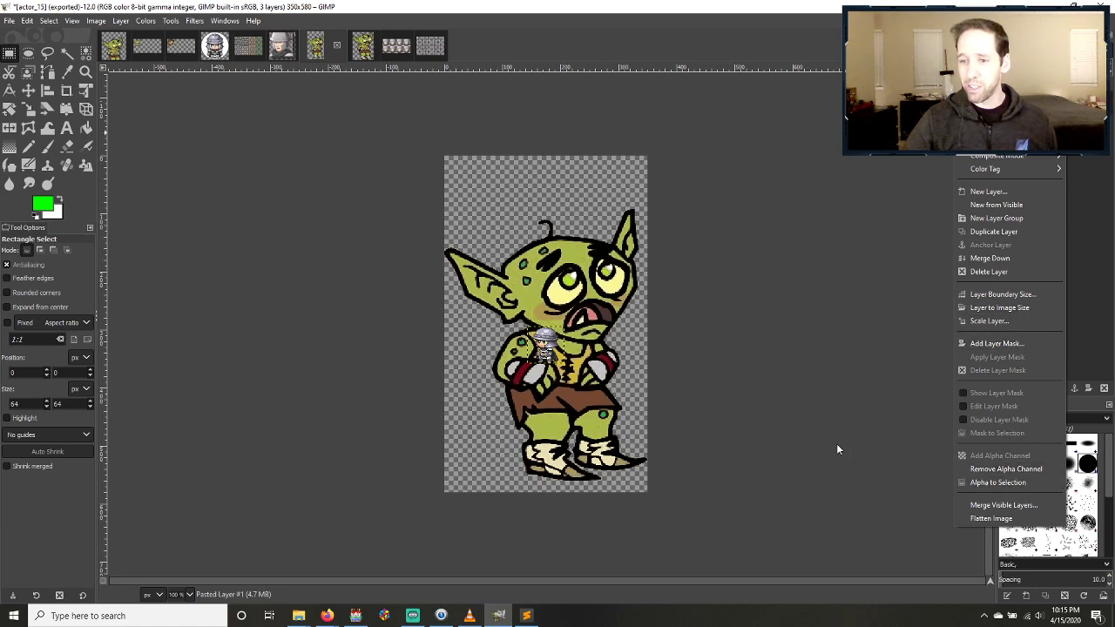
{"action": "left_click", "coordinate": [122, 21]}
{"action": "left_click", "coordinate": [122, 22]}
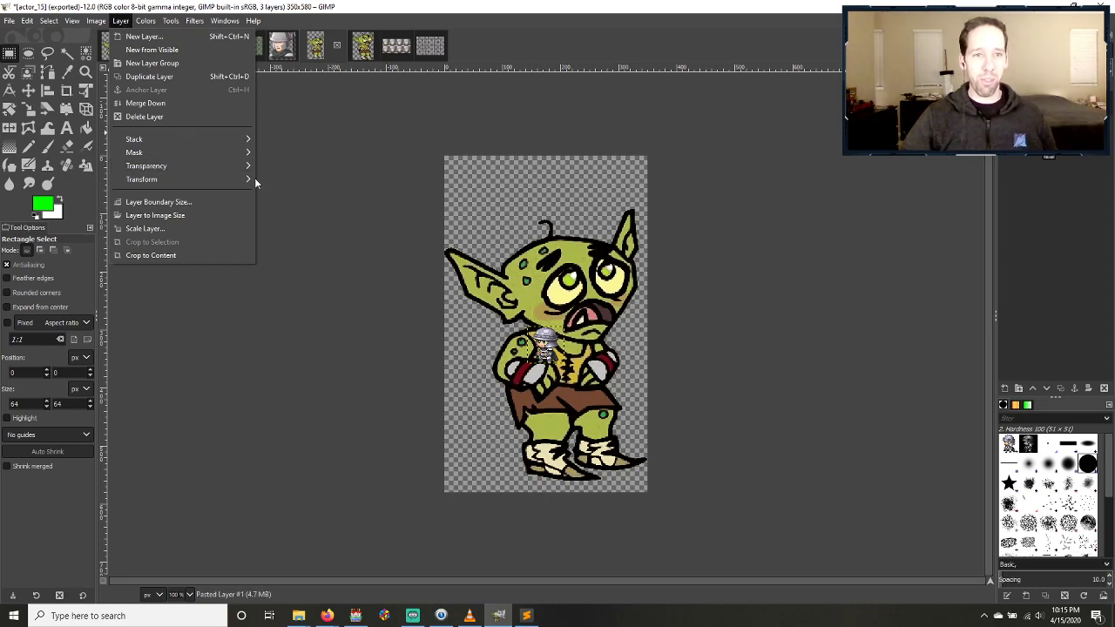
{"action": "mouse_move", "coordinate": [250, 179]}
{"action": "left_click", "coordinate": [294, 180]}
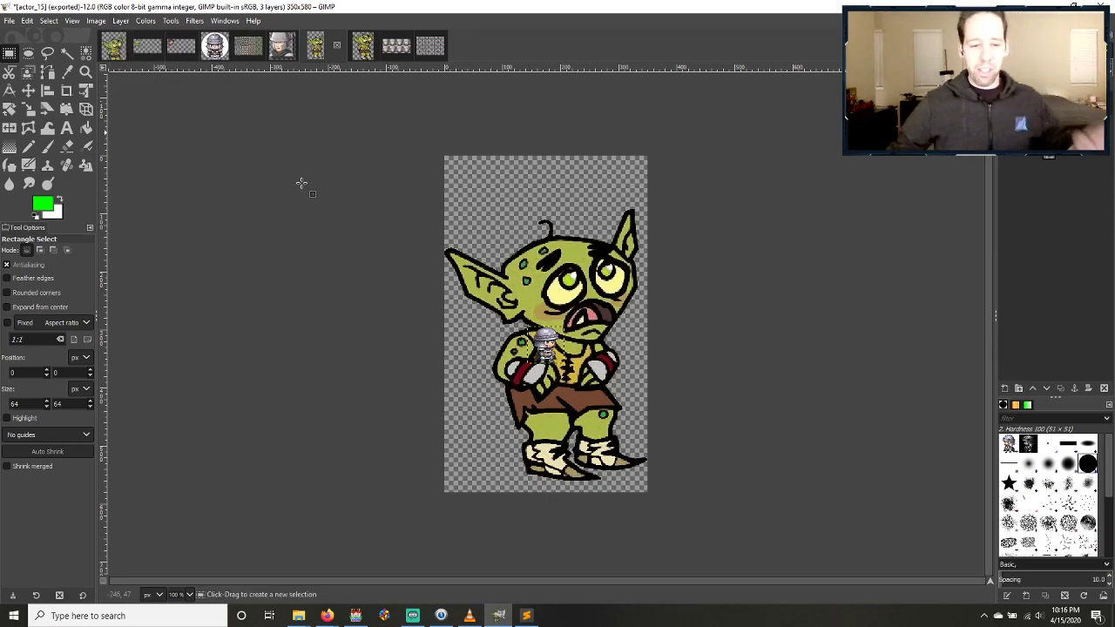
Step: Scale and stretch the soldier layer until the character fills nearly the full canvas height, and hide the goblin artwork
{"action": "key", "text": "shift+s"}
{"action": "left_click", "coordinate": [300, 183]}
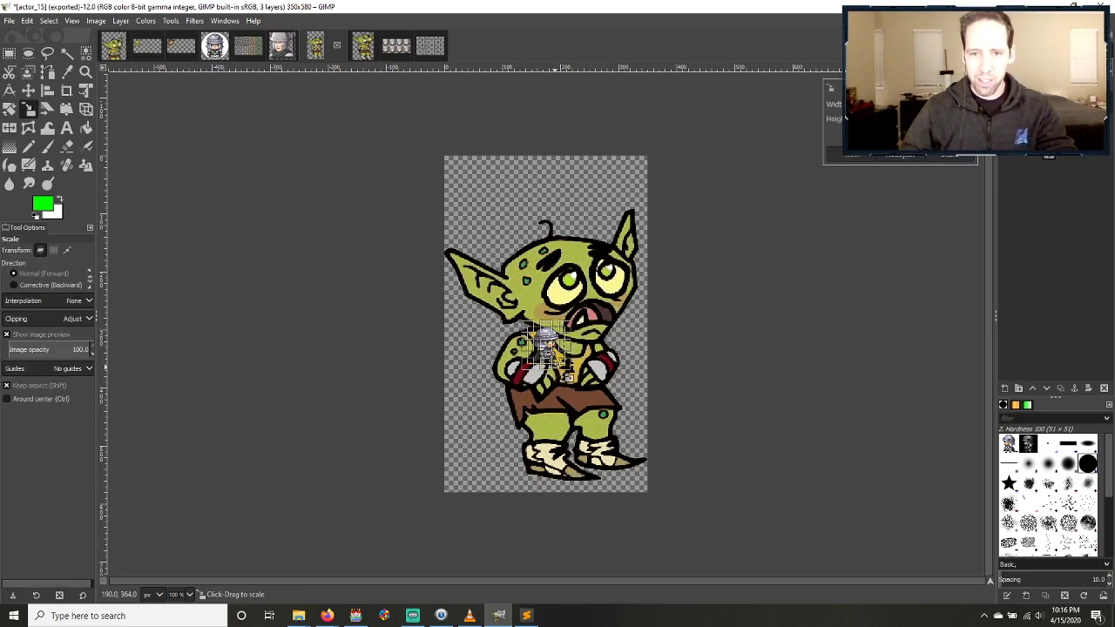
{"action": "left_click_drag", "start_coordinate": [562, 368], "coordinate": [645, 477]}
{"action": "left_click_drag", "start_coordinate": [523, 330], "coordinate": [454, 251]}
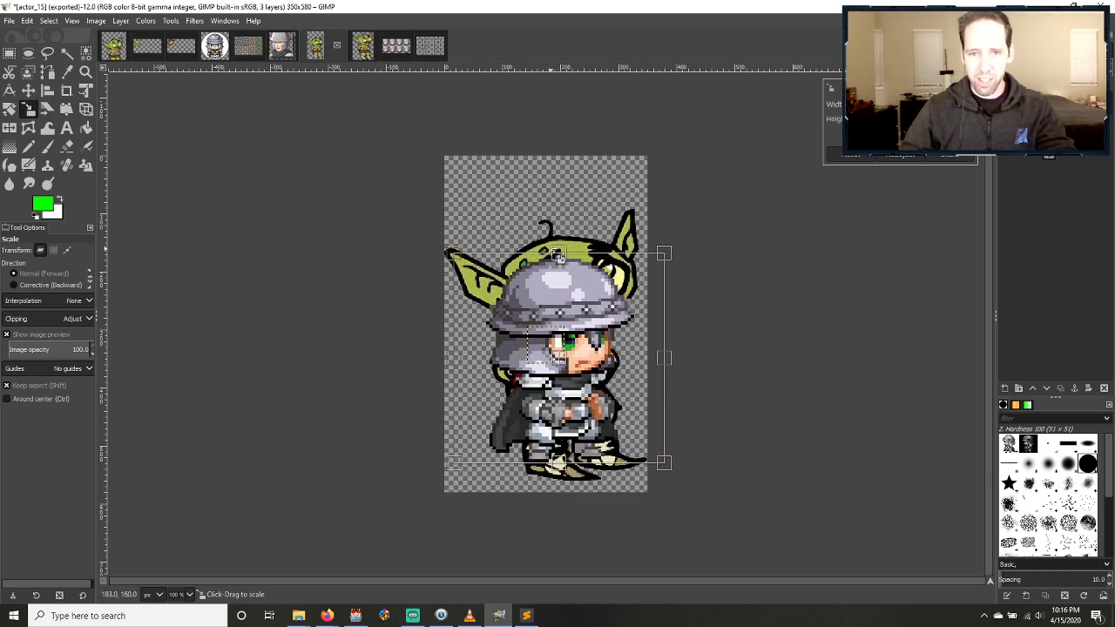
{"action": "left_click_drag", "start_coordinate": [556, 254], "coordinate": [562, 168]}
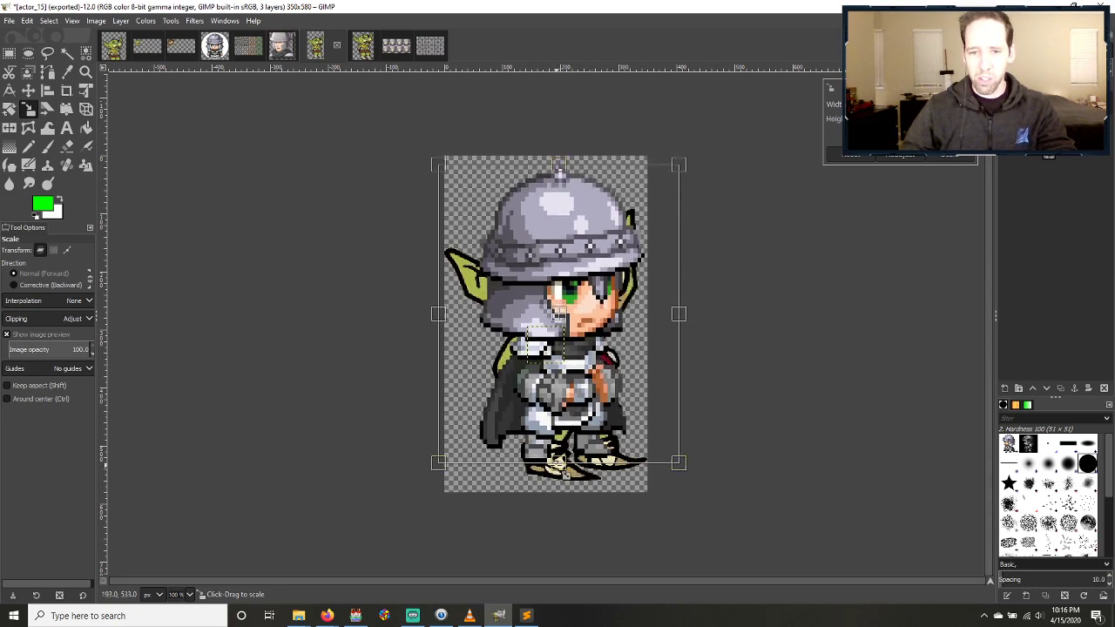
{"action": "left_click_drag", "start_coordinate": [558, 465], "coordinate": [563, 484]}
{"action": "left_click_drag", "start_coordinate": [438, 478], "coordinate": [422, 490]}
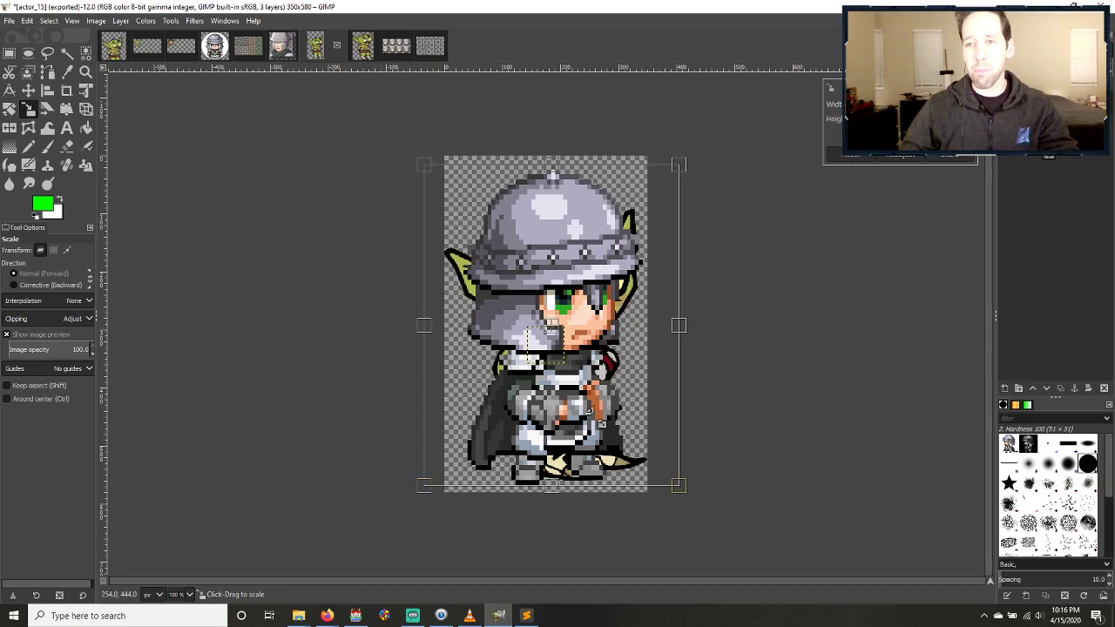
{"action": "left_click", "coordinate": [941, 157]}
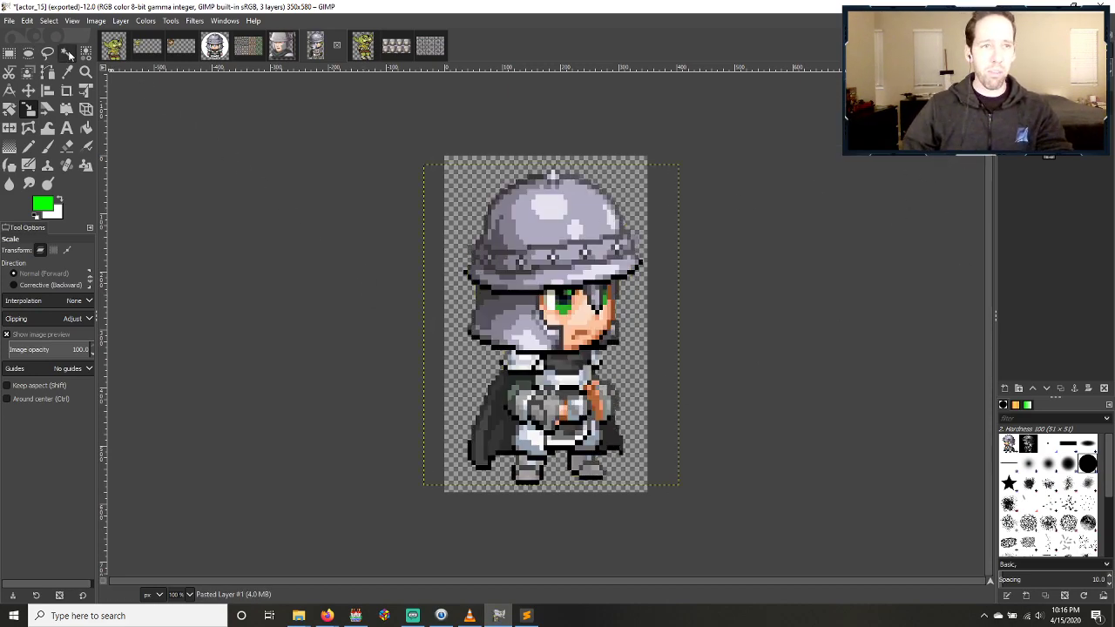
Step: Export the soldier portrait as actor_16.png into the faces3 folder
{"action": "left_click", "coordinate": [9, 20]}
{"action": "left_click", "coordinate": [50, 202]}
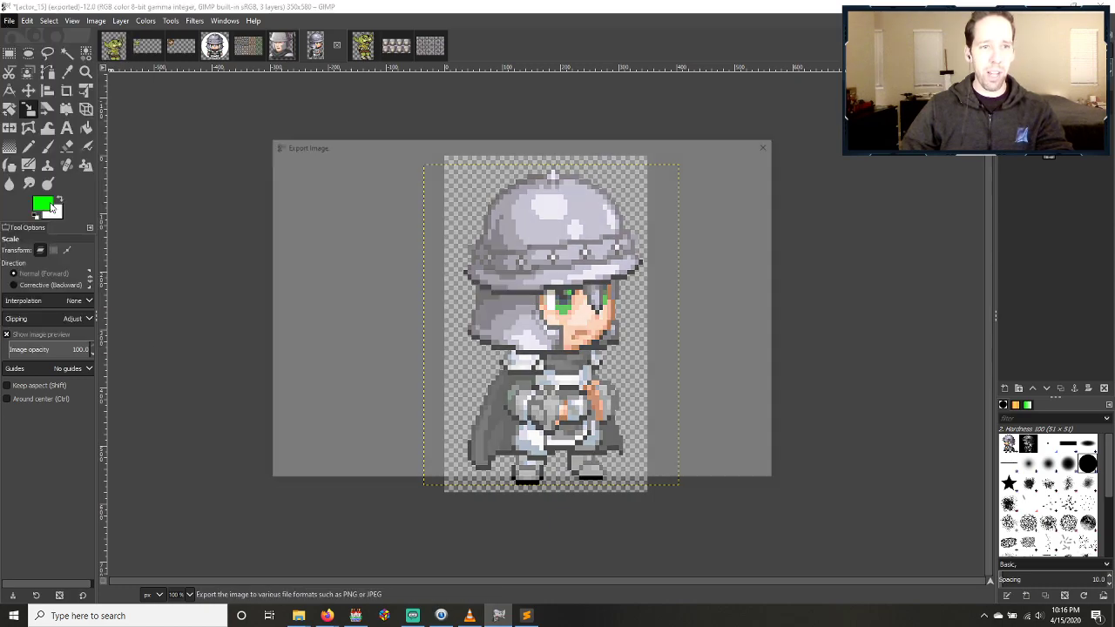
{"action": "left_click", "coordinate": [358, 164]}
{"action": "key", "text": "BackSpace"}
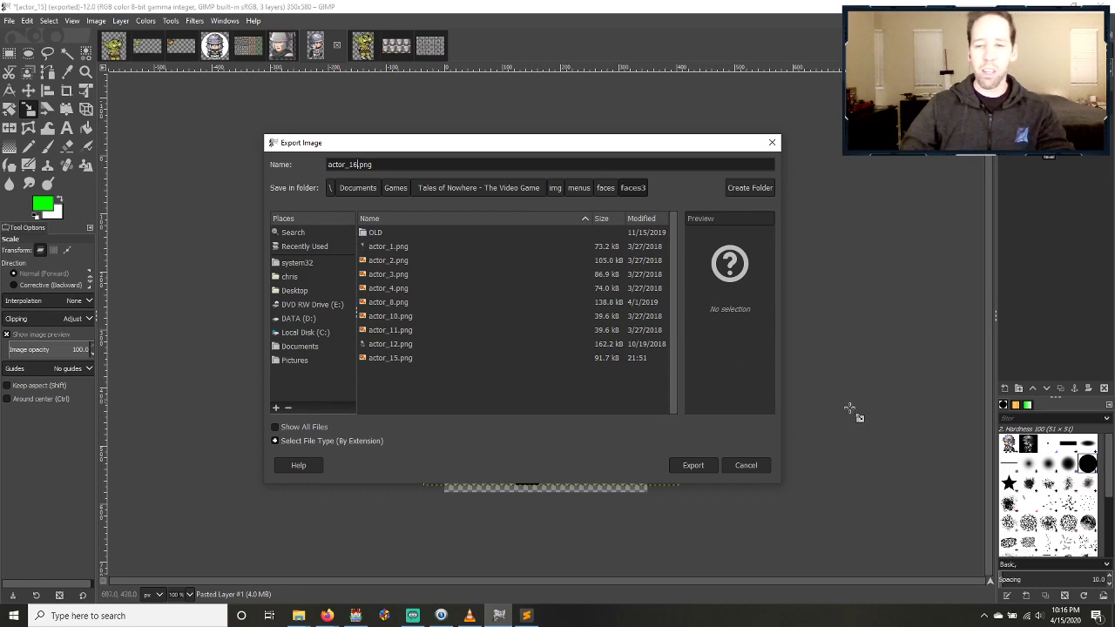
{"action": "left_click", "coordinate": [688, 463]}
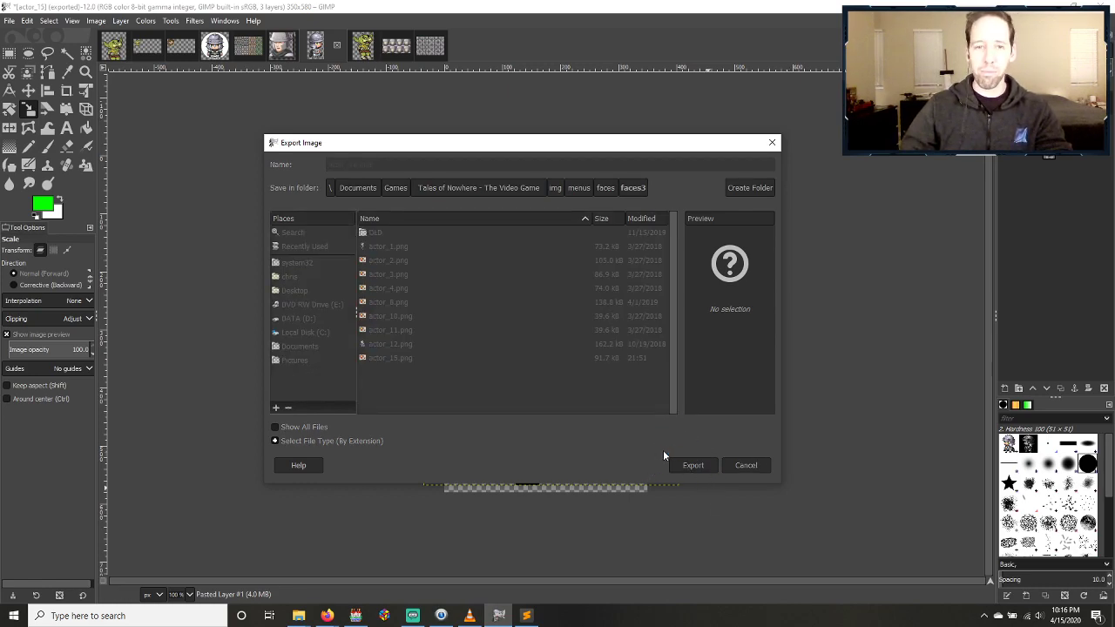
{"action": "left_click", "coordinate": [562, 446]}
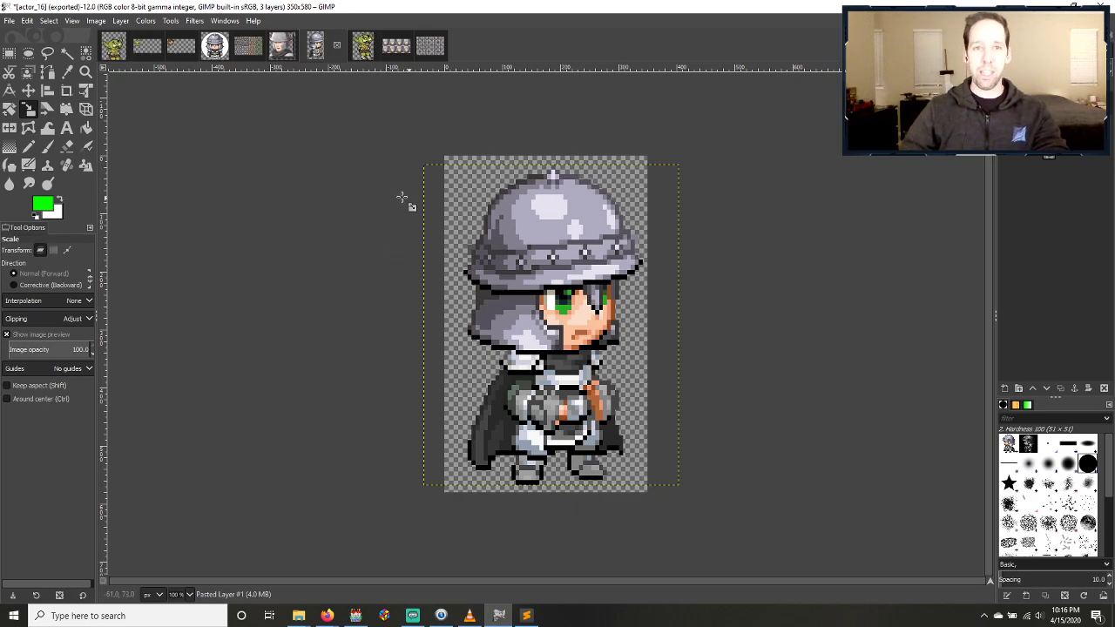
Step: Switch to File Explorer, check for actor_16.png in the faces3 folder, and look into the faces4 folder
{"action": "left_click", "coordinate": [303, 615]}
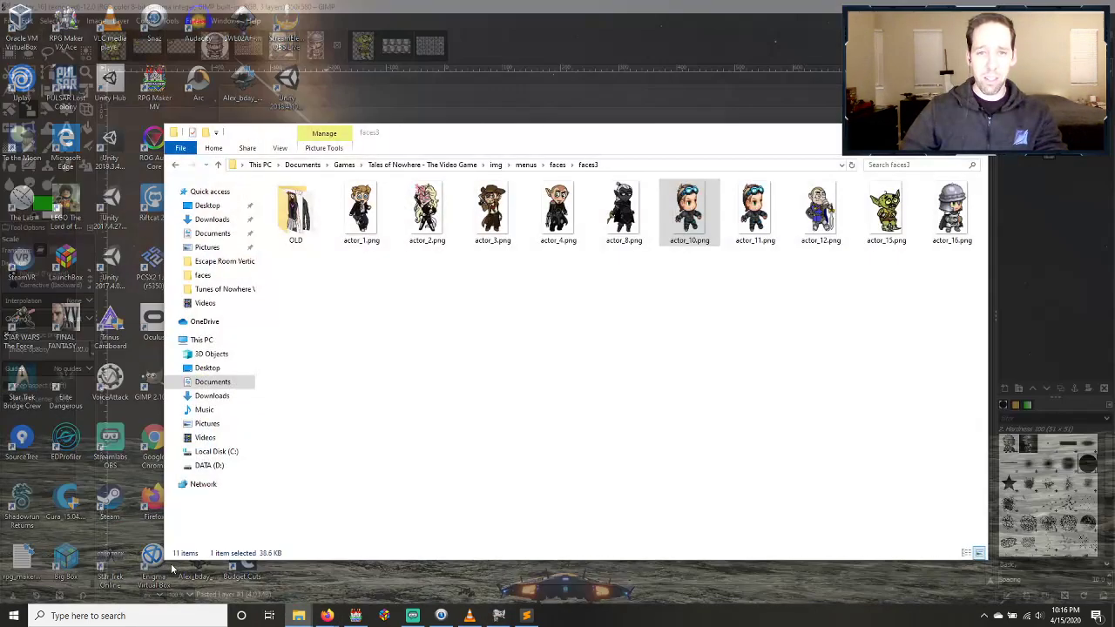
{"action": "left_click", "coordinate": [171, 564]}
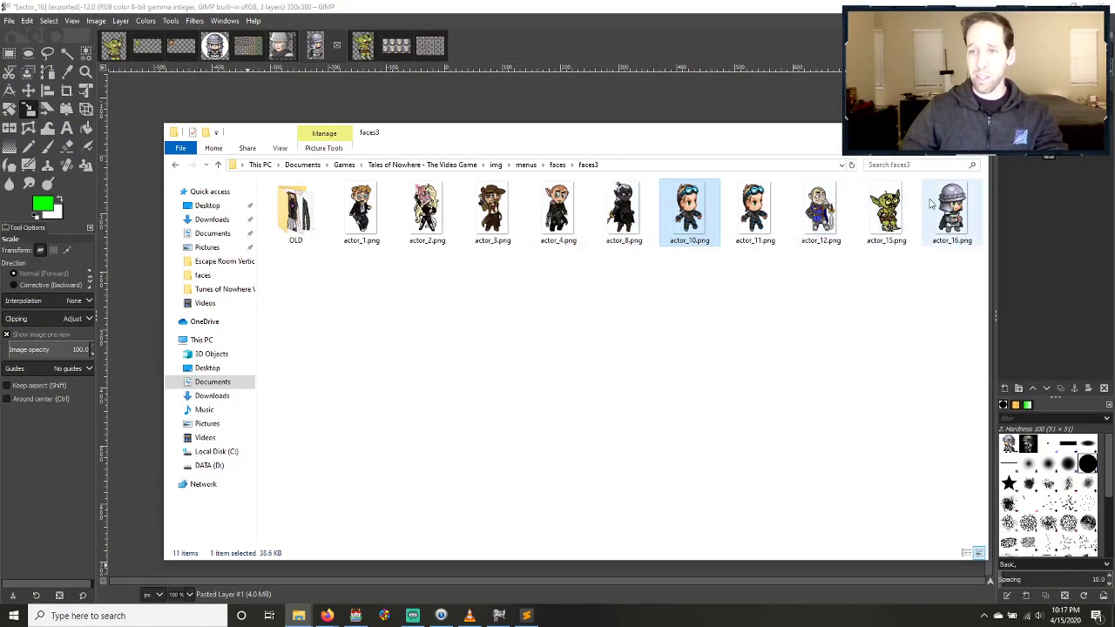
{"action": "left_click", "coordinate": [557, 165]}
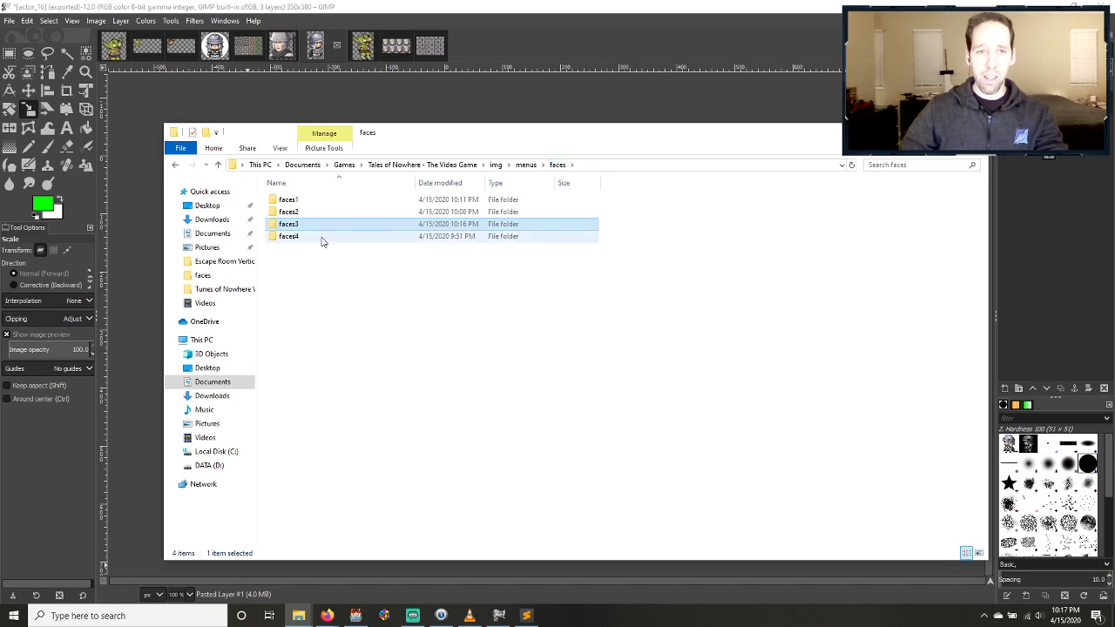
{"action": "double_click", "coordinate": [321, 238]}
{"action": "left_click", "coordinate": [558, 164]}
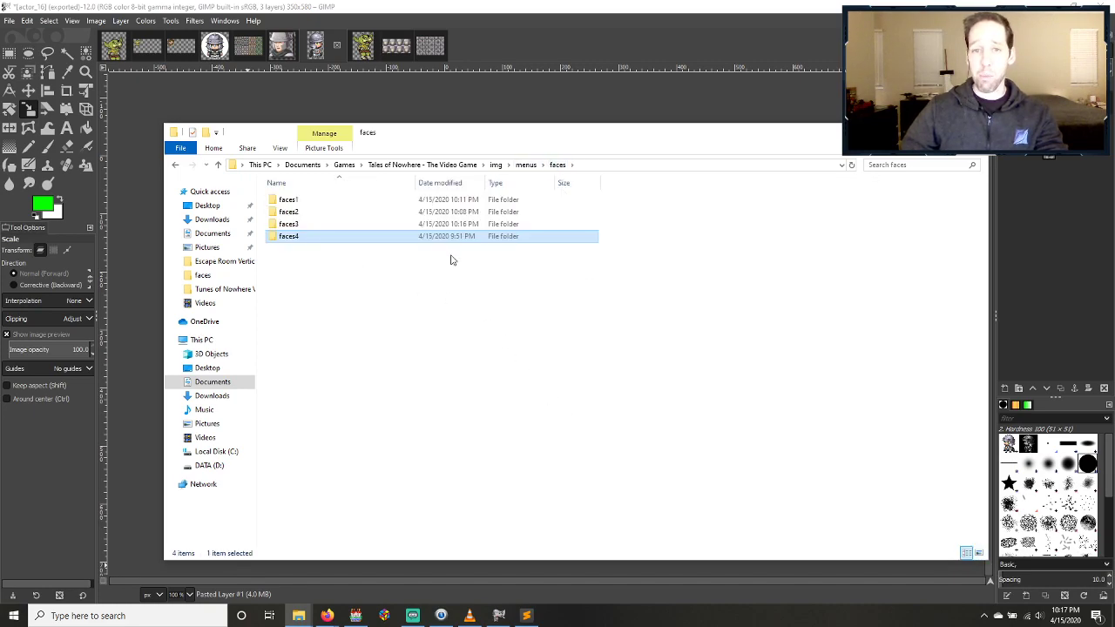
Step: Copy actor_16.png from the faces3 folder into the faces4 folder
{"action": "double_click", "coordinate": [427, 227]}
{"action": "left_click", "coordinate": [941, 218]}
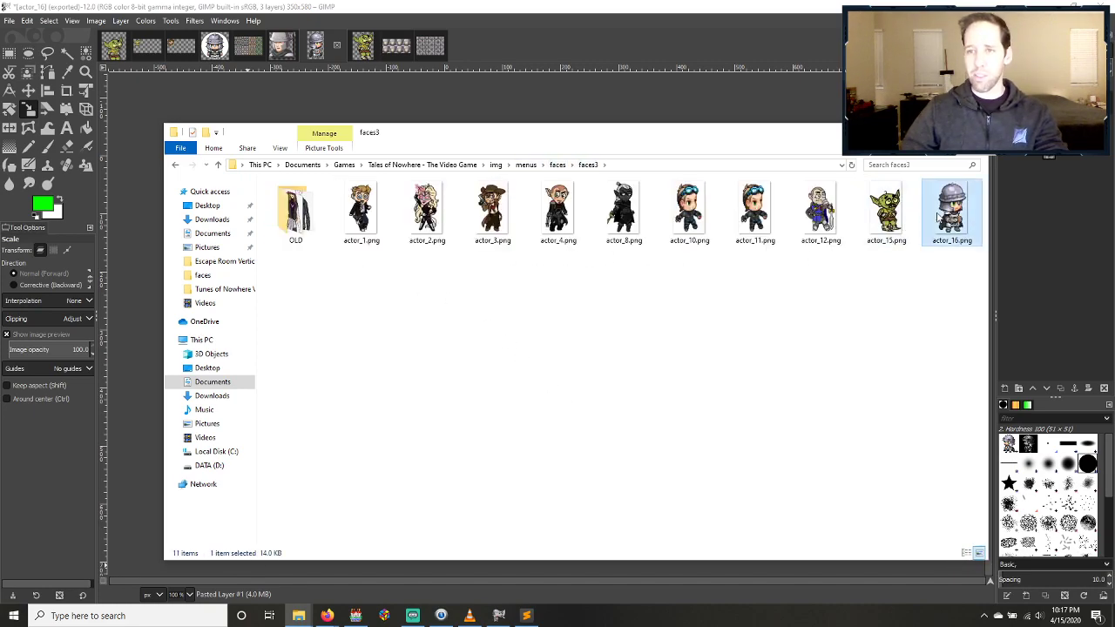
{"action": "left_click", "coordinate": [558, 164]}
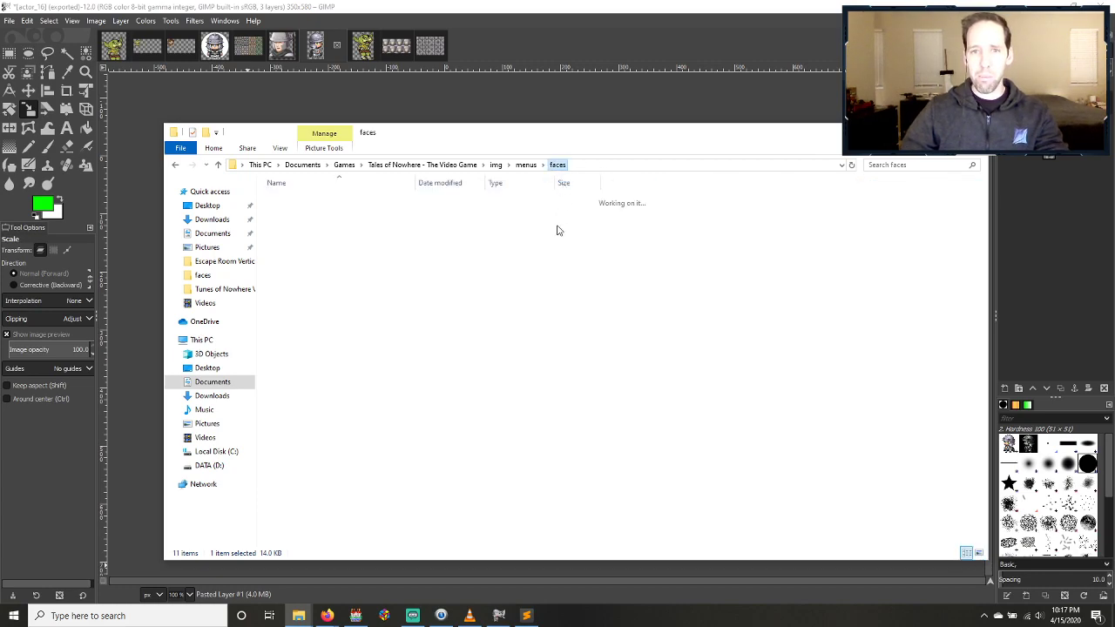
{"action": "double_click", "coordinate": [332, 237]}
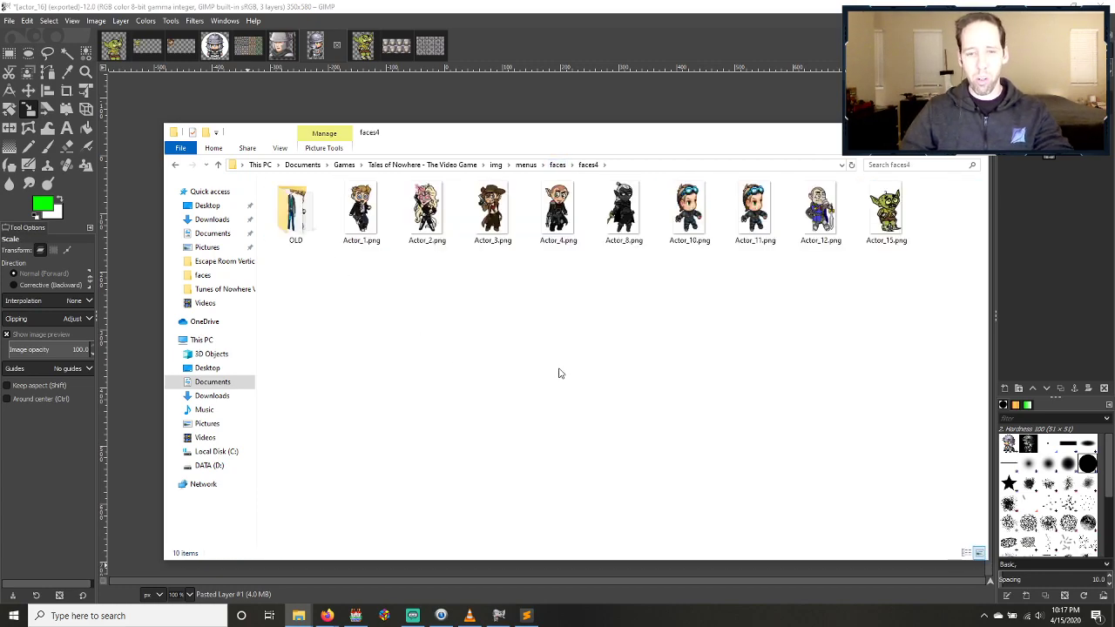
{"action": "left_click", "coordinate": [952, 214]}
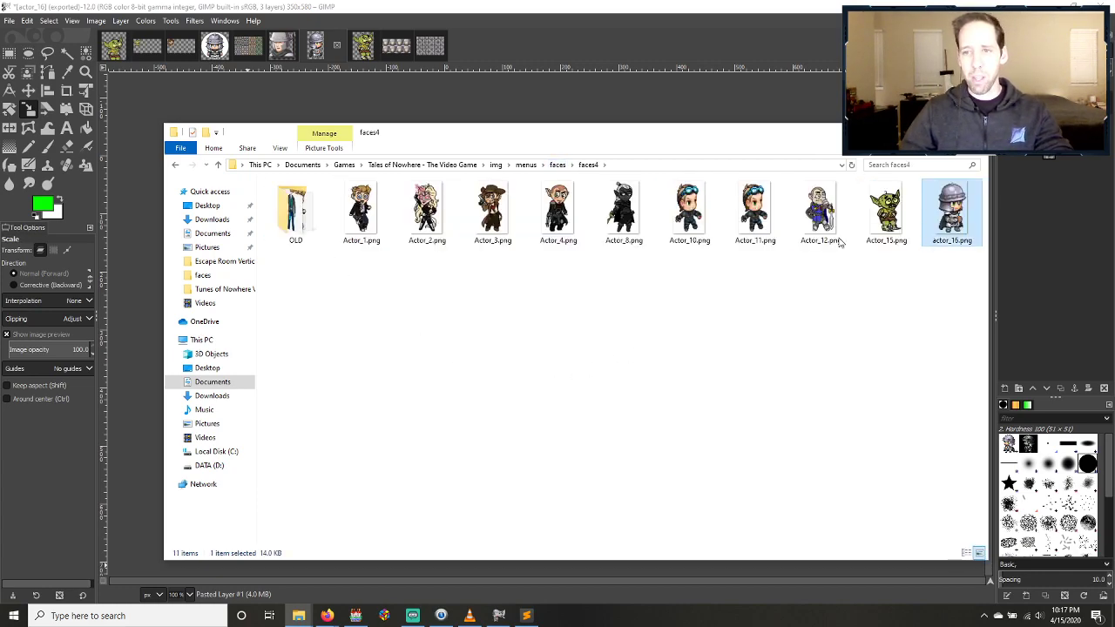
Step: Rename the copied soldier portrait in faces4 to Actor_16.png with a capital A
{"action": "left_click", "coordinate": [939, 244]}
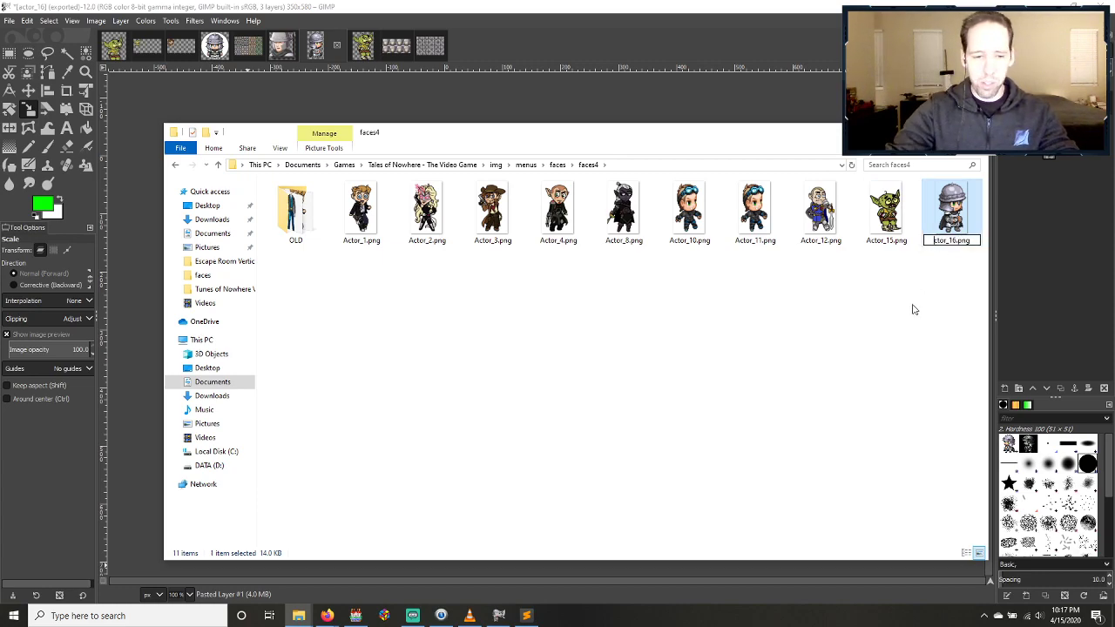
{"action": "key", "text": "Escape"}
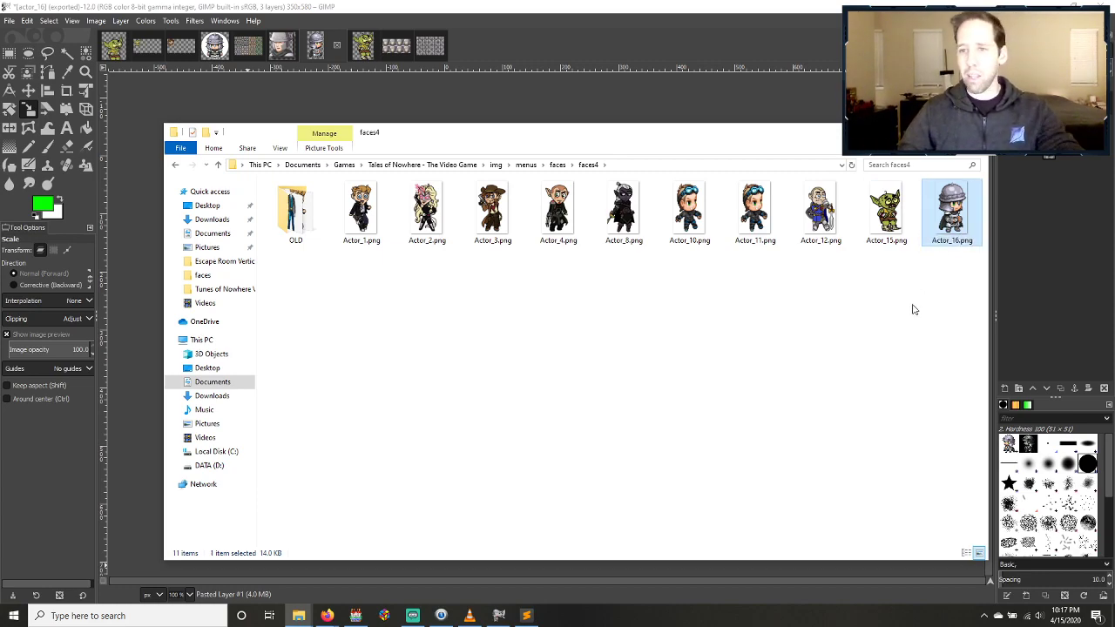
{"action": "left_click", "coordinate": [782, 377]}
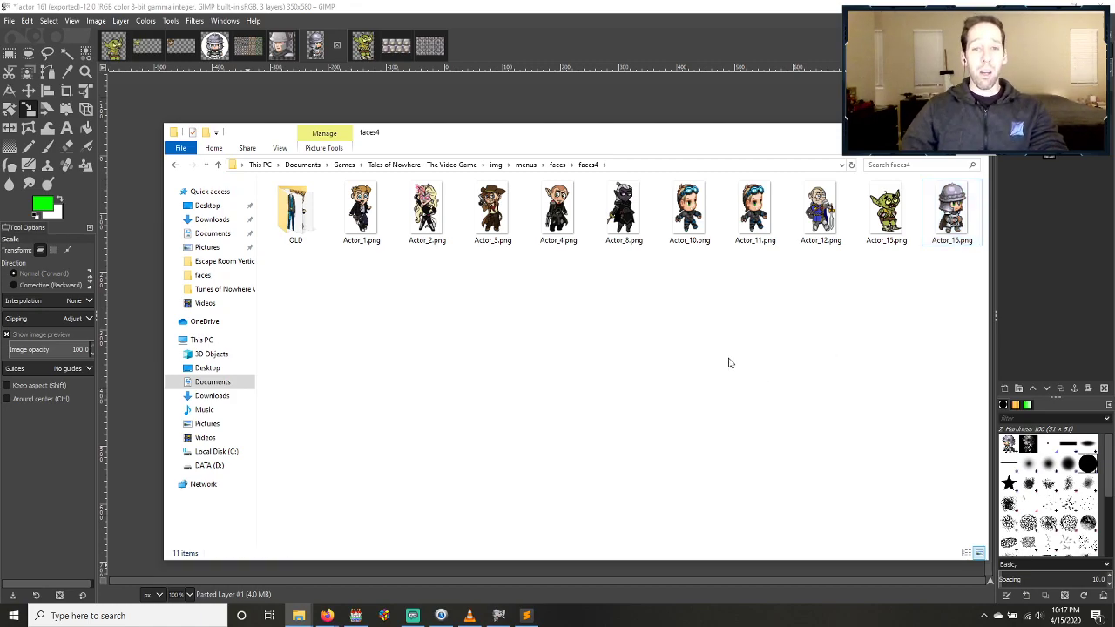
Step: Switch to RPG Maker MV, accept the first Richard face for actor 0016, and apply and close the database
{"action": "left_click", "coordinate": [356, 617]}
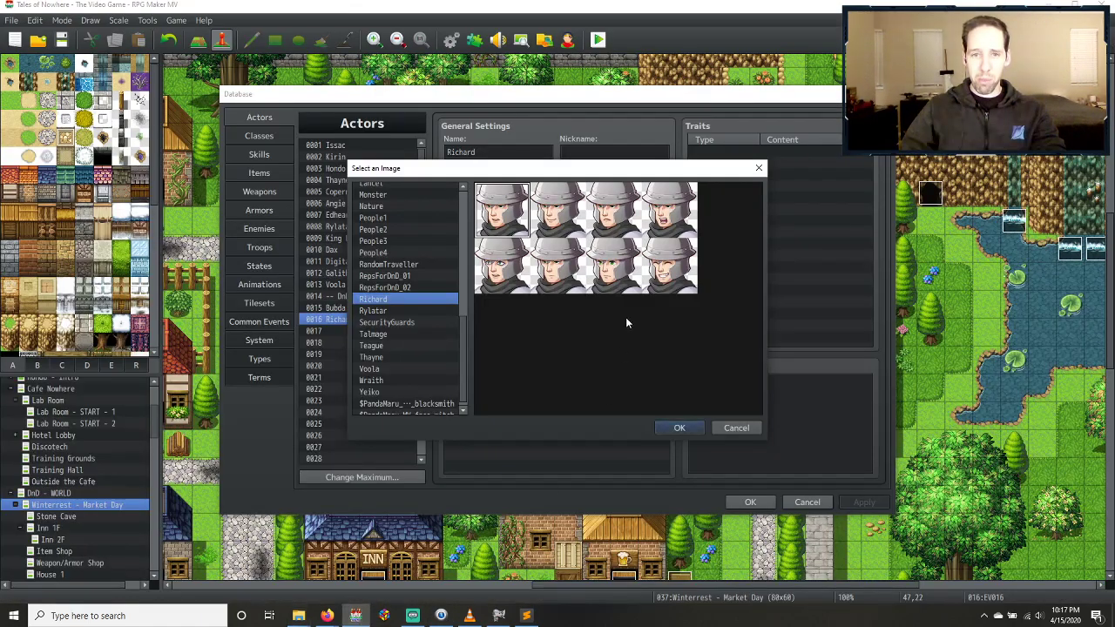
{"action": "left_click", "coordinate": [673, 427]}
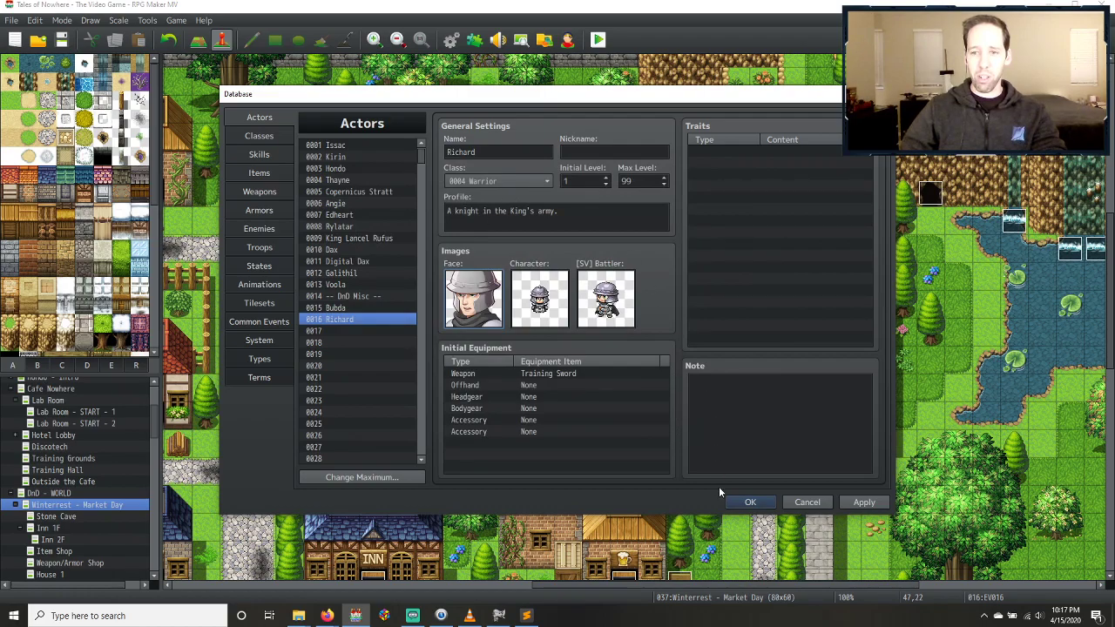
{"action": "left_click", "coordinate": [864, 502]}
{"action": "left_click", "coordinate": [755, 508]}
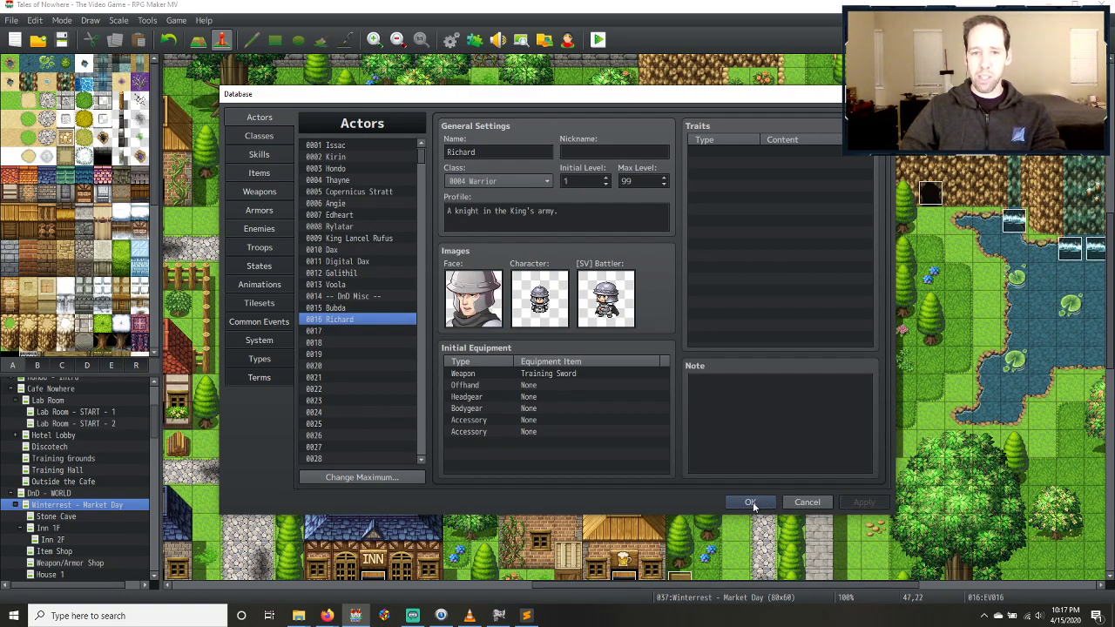
{"action": "left_click", "coordinate": [742, 502]}
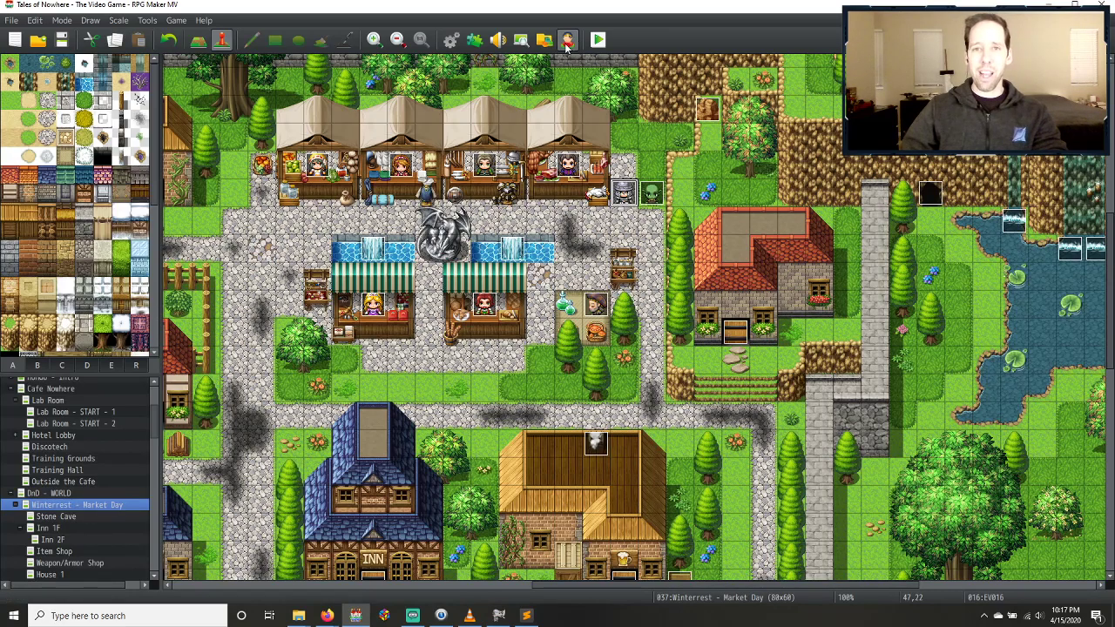
Step: Try to start a playtest of the game
{"action": "left_click", "coordinate": [598, 39]}
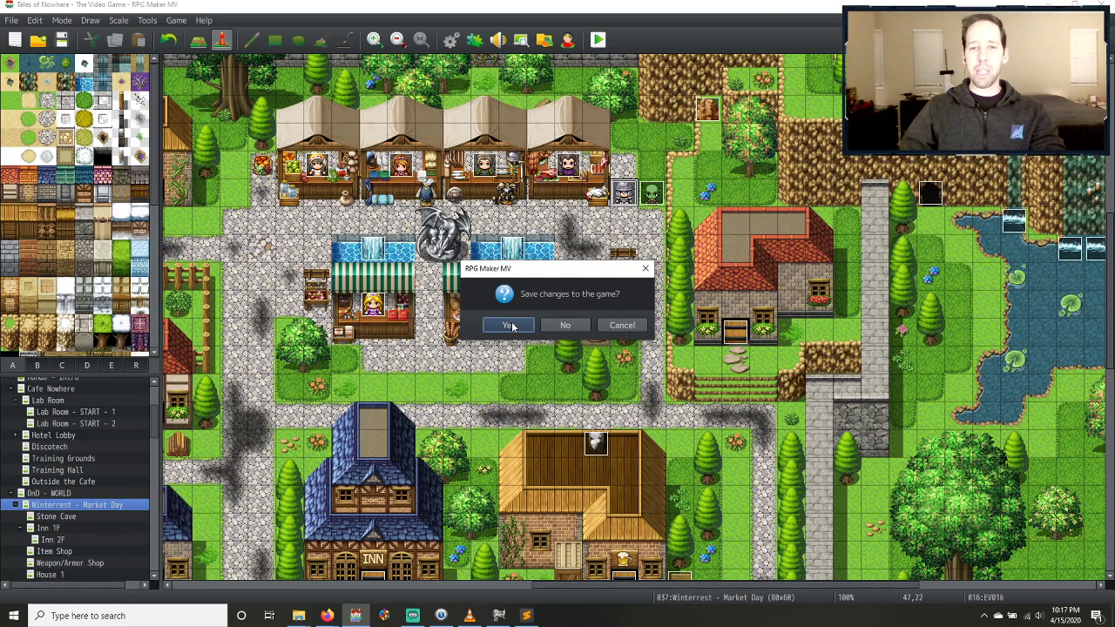
{"action": "left_click", "coordinate": [579, 327]}
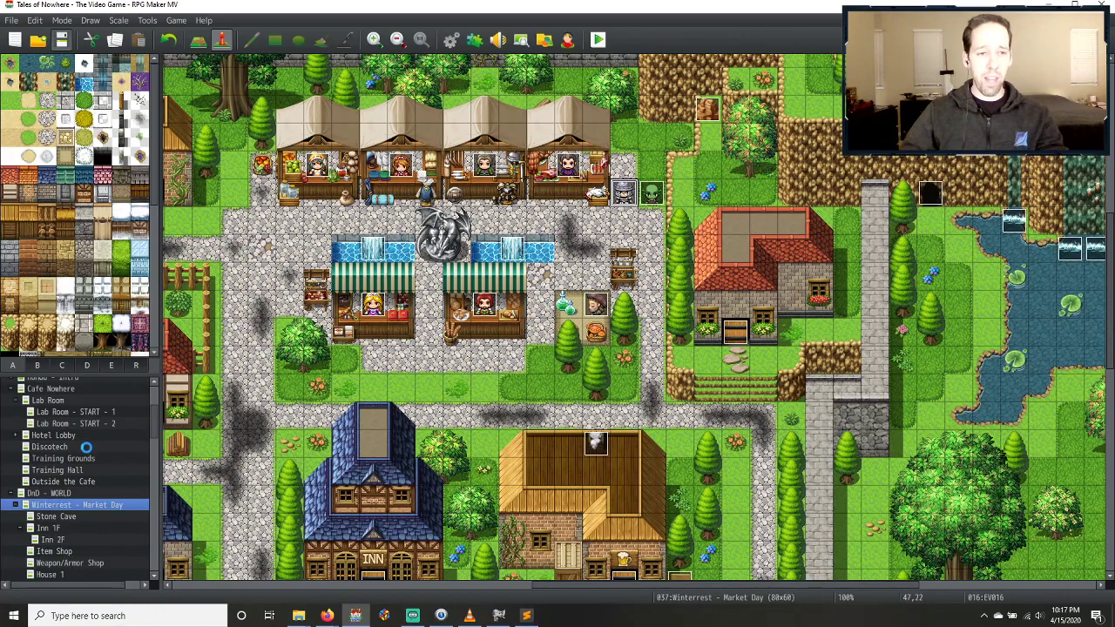
Step: Set the player's starting position on the Choose Character map at tile 8,7 in the pink Kirin stripe
{"action": "scroll", "coordinate": [82, 448], "scroll_direction": "up", "scroll_amount": 3}
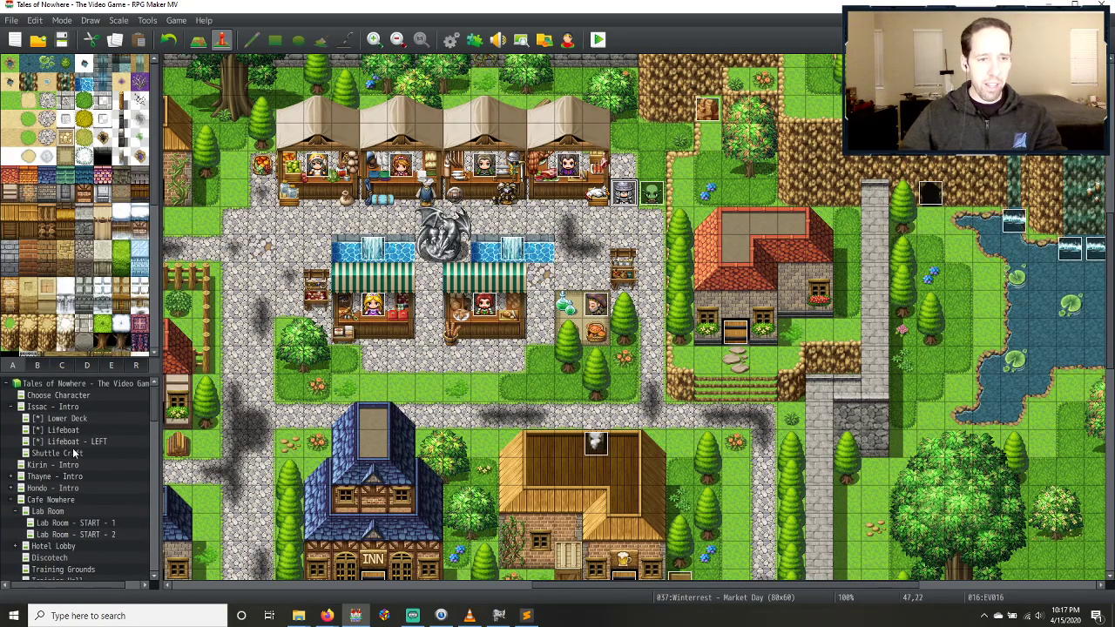
{"action": "left_click", "coordinate": [70, 396]}
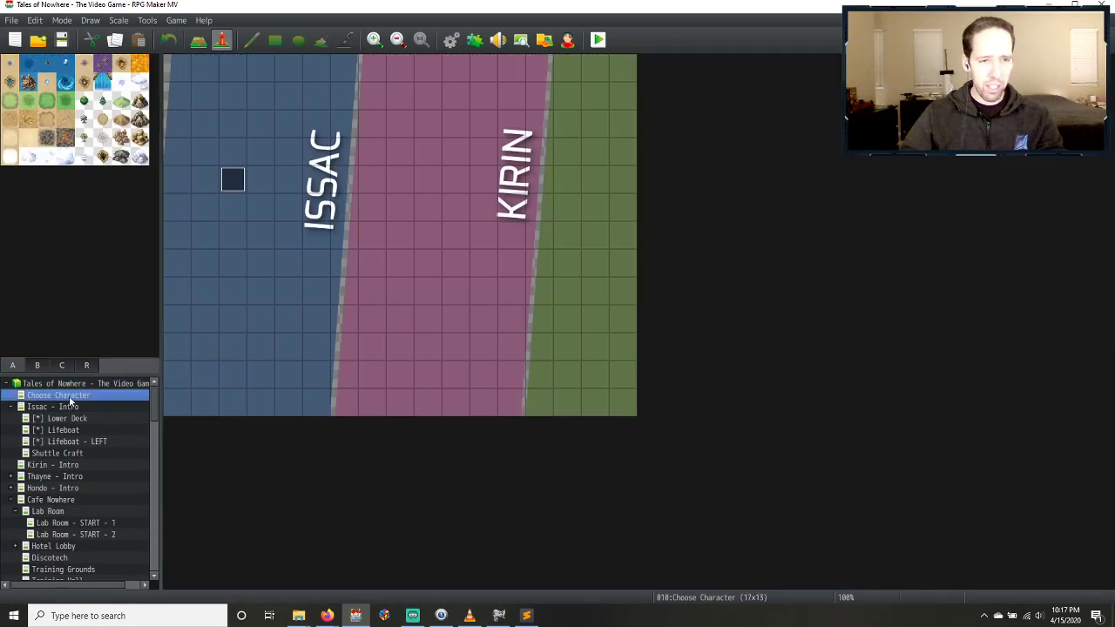
{"action": "right_click", "coordinate": [399, 262]}
{"action": "mouse_move", "coordinate": [477, 419]}
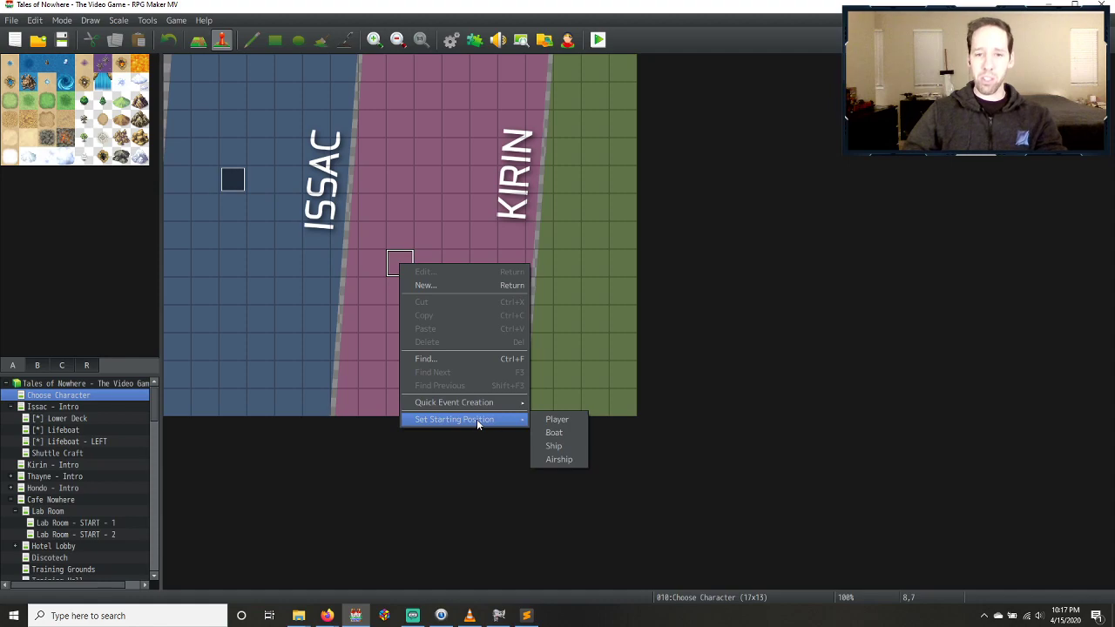
{"action": "left_click", "coordinate": [556, 420]}
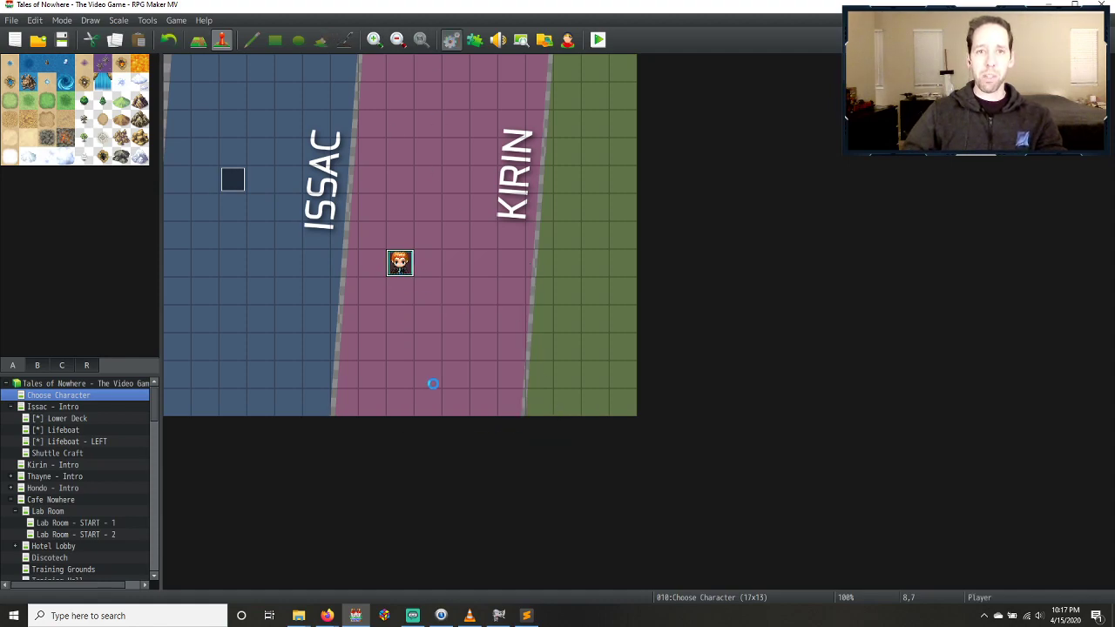